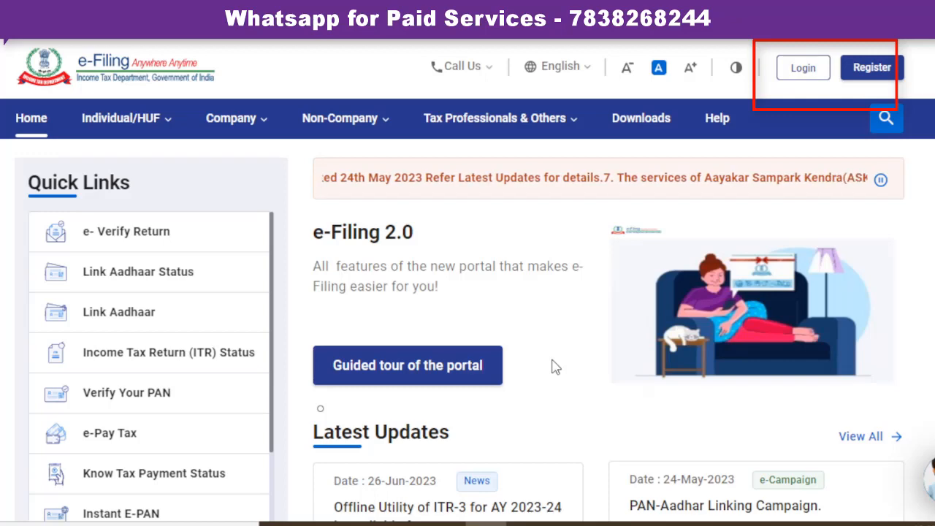
Open the login page of the e-Filing portal
{"action": "left_click", "coordinate": [796, 78]}
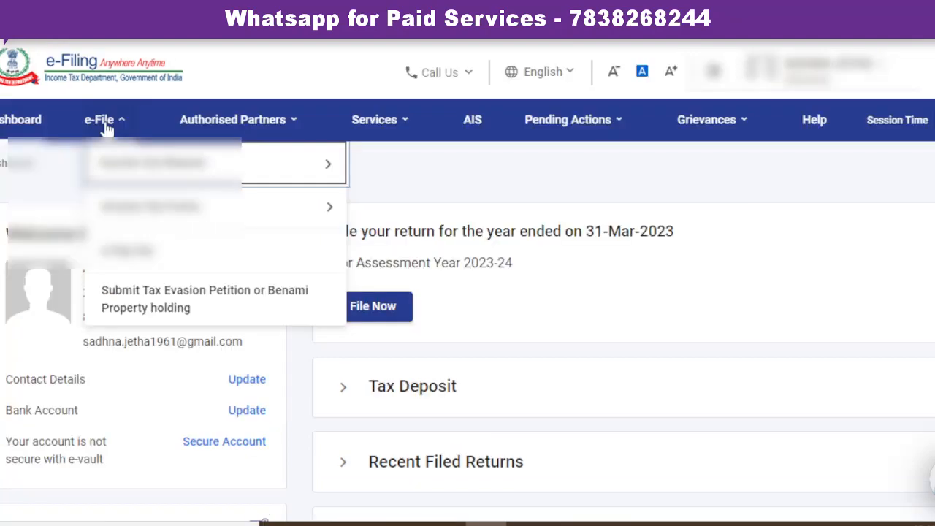
Start filing the income tax return for assessment year 2023-24 (Current A.Y.) in Online mode
{"action": "mouse_move", "coordinate": [117, 169]}
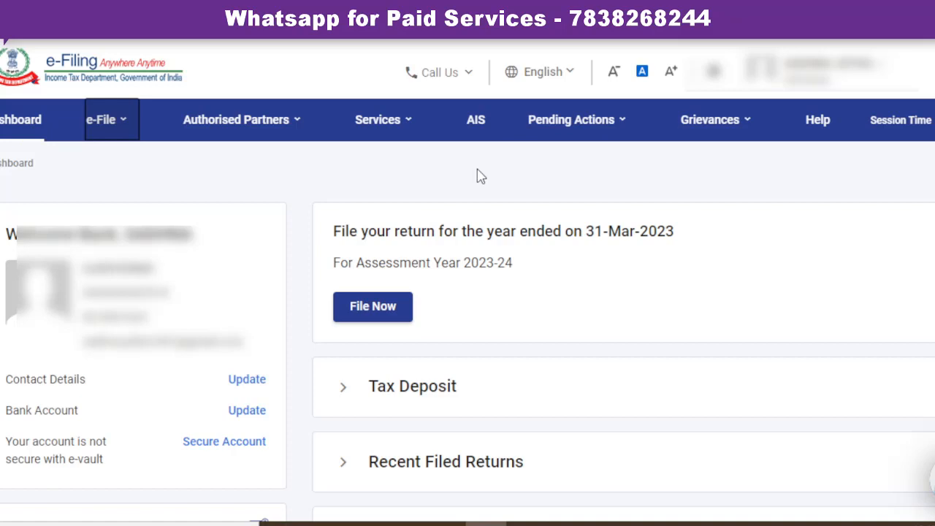
{"action": "left_click", "coordinate": [380, 318]}
{"action": "left_click", "coordinate": [108, 329]}
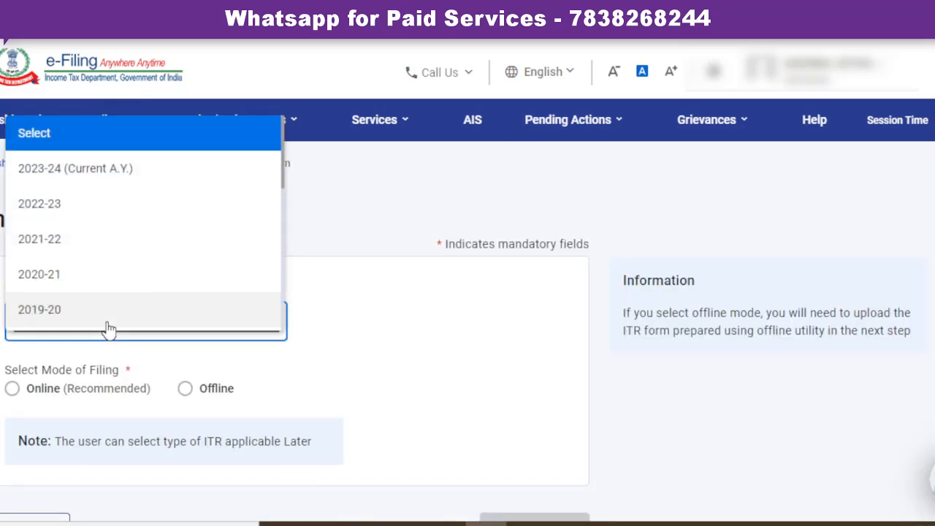
{"action": "left_click", "coordinate": [70, 168]}
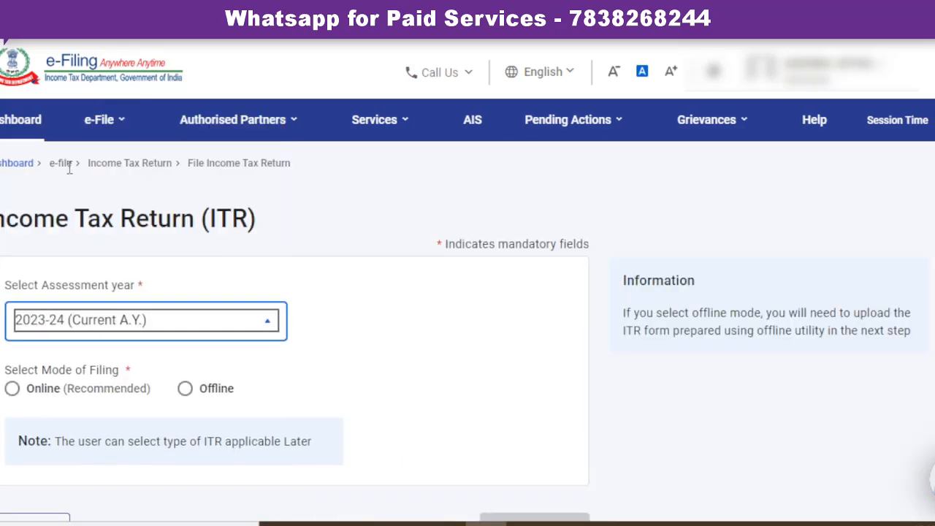
{"action": "left_click", "coordinate": [15, 391]}
{"action": "scroll", "coordinate": [356, 480], "scroll_direction": "down", "scroll_amount": 2}
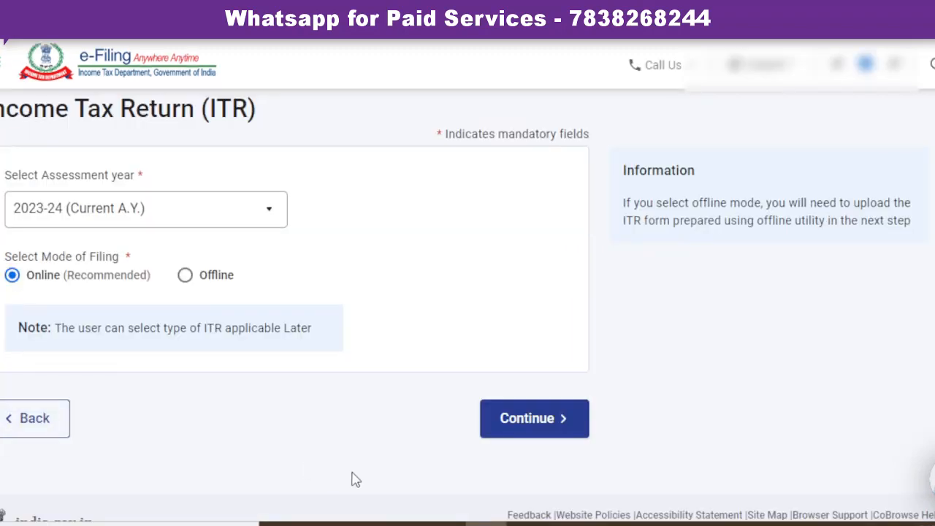
{"action": "left_click", "coordinate": [525, 427]}
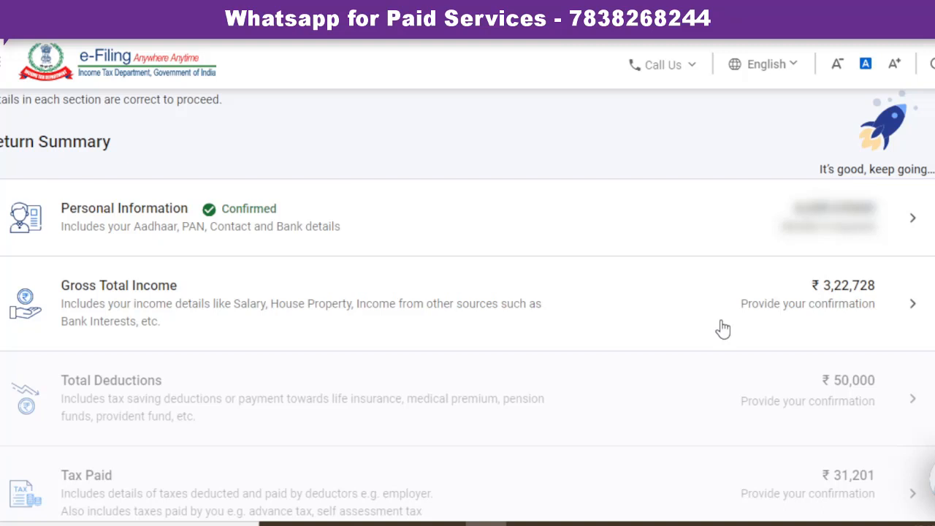
Open the bank account details in the taxpayer's profile
{"action": "scroll", "coordinate": [723, 330], "scroll_direction": "up", "scroll_amount": 5}
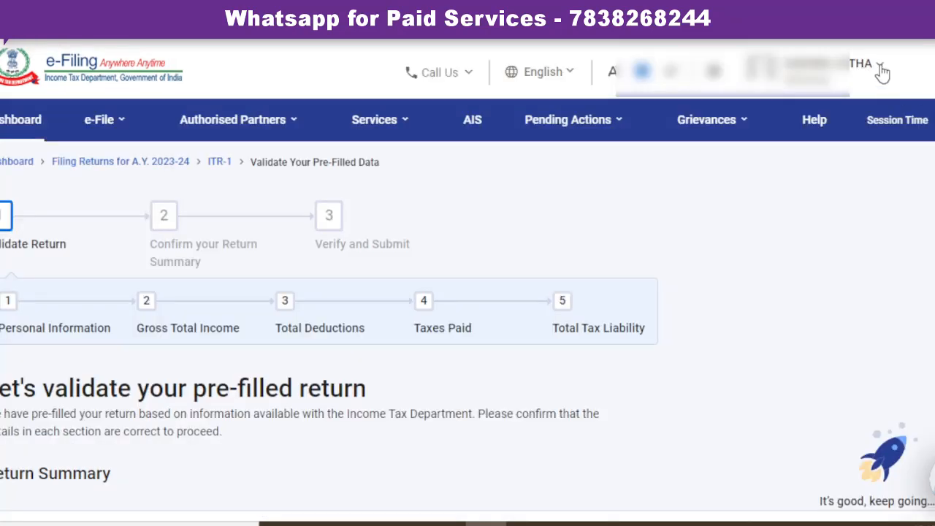
{"action": "left_click", "coordinate": [881, 70]}
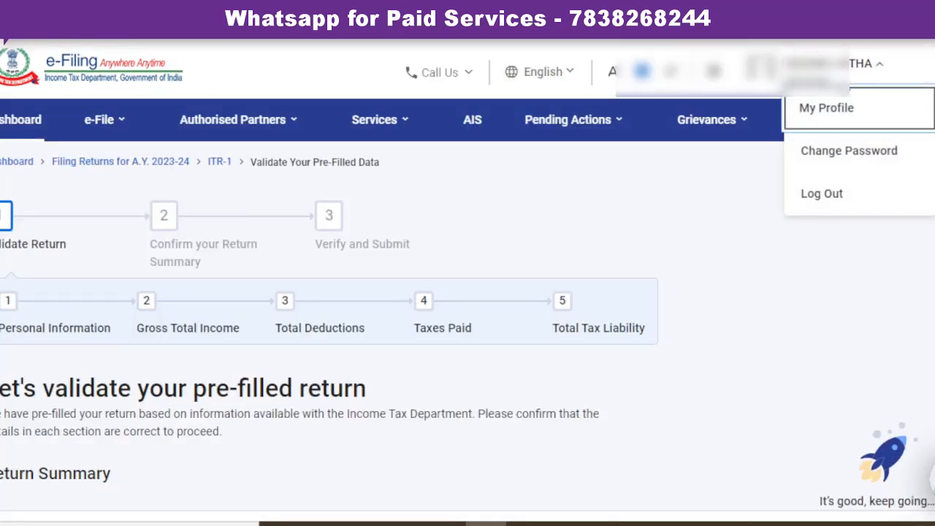
{"action": "left_click", "coordinate": [831, 112]}
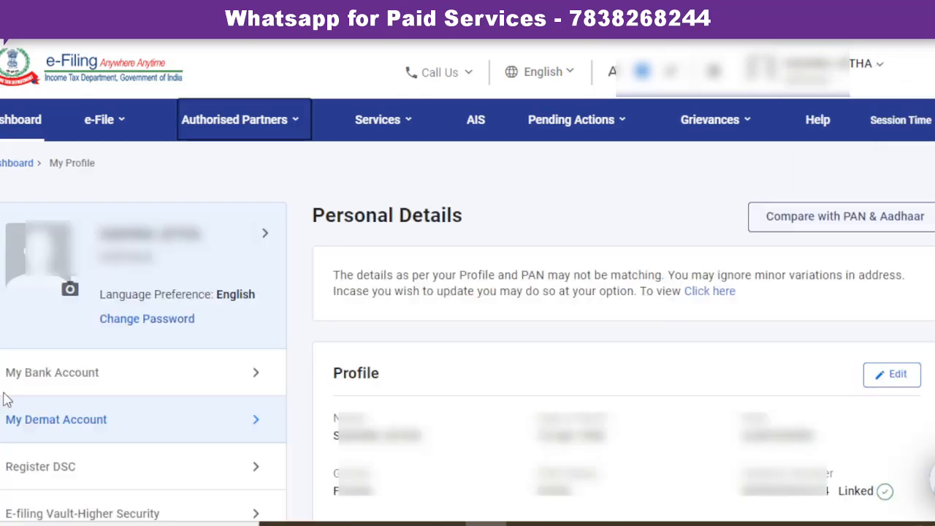
{"action": "left_click", "coordinate": [68, 381]}
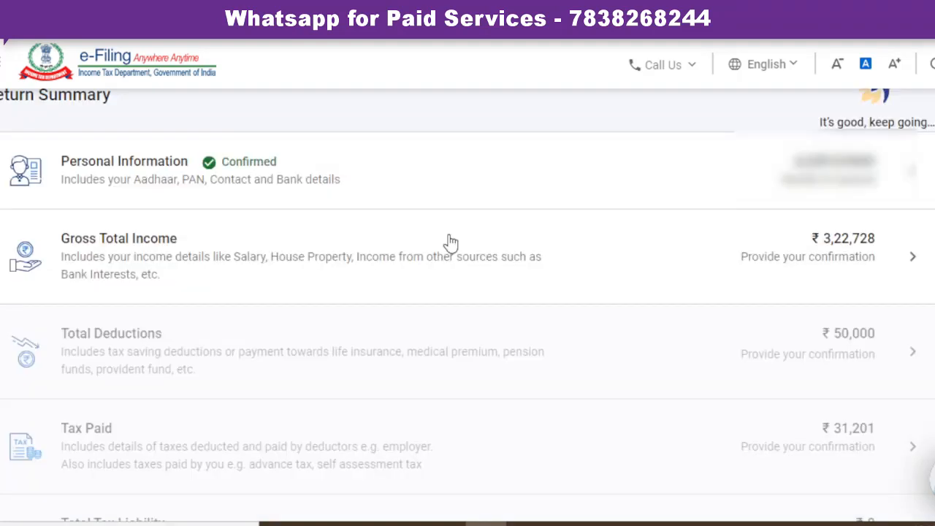
Open the Gross Total Income section of the return and continue past the salary exemption questions without answering them
{"action": "left_click", "coordinate": [326, 264]}
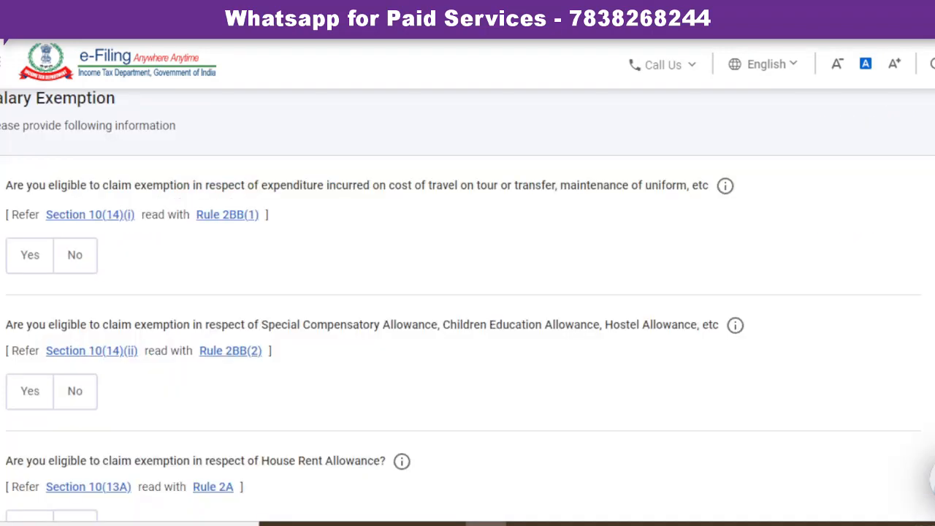
{"action": "scroll", "coordinate": [933, 478], "scroll_direction": "down", "scroll_amount": 5}
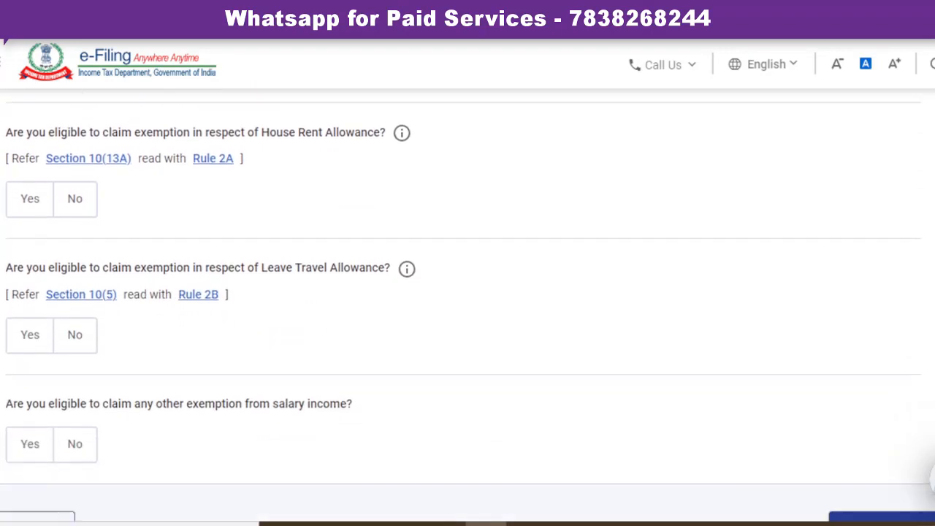
{"action": "scroll", "coordinate": [932, 475], "scroll_direction": "down", "scroll_amount": 1}
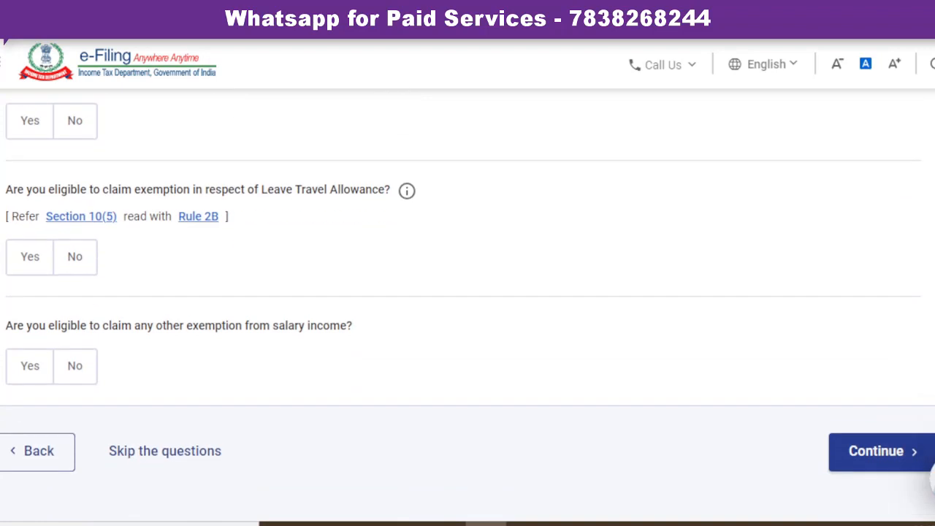
{"action": "left_click", "coordinate": [869, 460]}
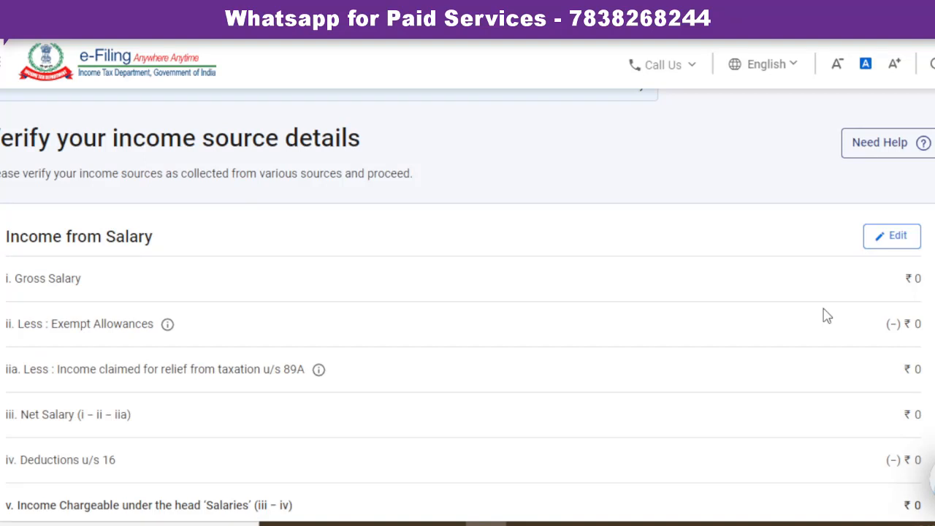
Review the salary, house property and other-source income, and inspect the deposit interest entry's edit form without changing it
{"action": "scroll", "coordinate": [826, 316], "scroll_direction": "down", "scroll_amount": 3}
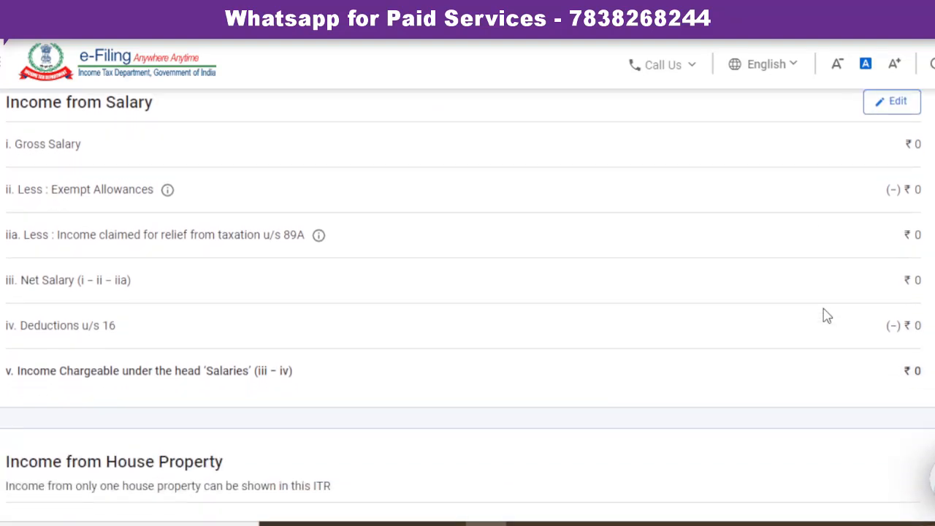
{"action": "scroll", "coordinate": [827, 316], "scroll_direction": "down", "scroll_amount": 3}
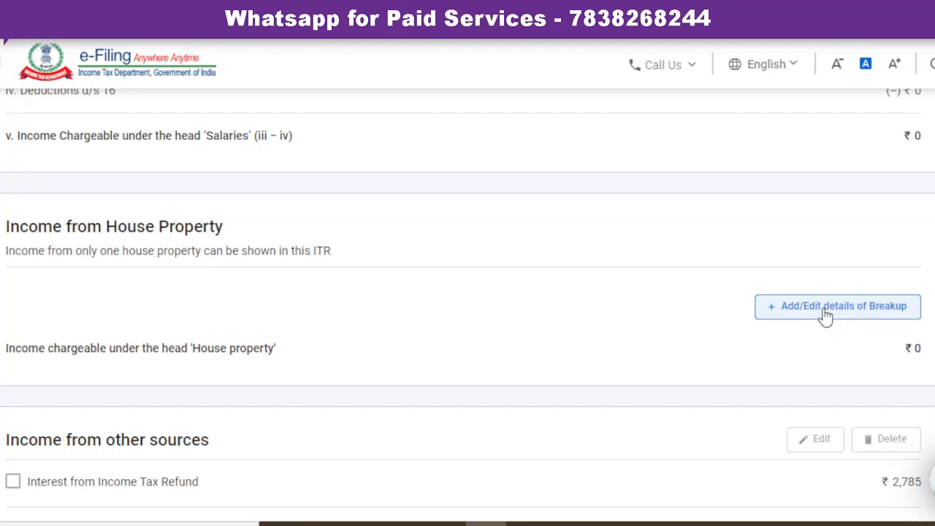
{"action": "scroll", "coordinate": [825, 315], "scroll_direction": "down", "scroll_amount": 4}
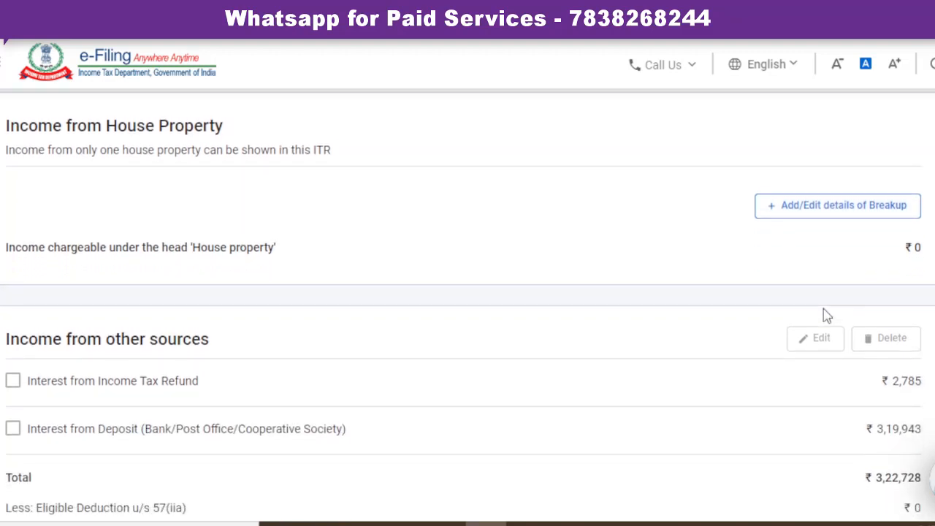
{"action": "scroll", "coordinate": [825, 316], "scroll_direction": "down", "scroll_amount": 2}
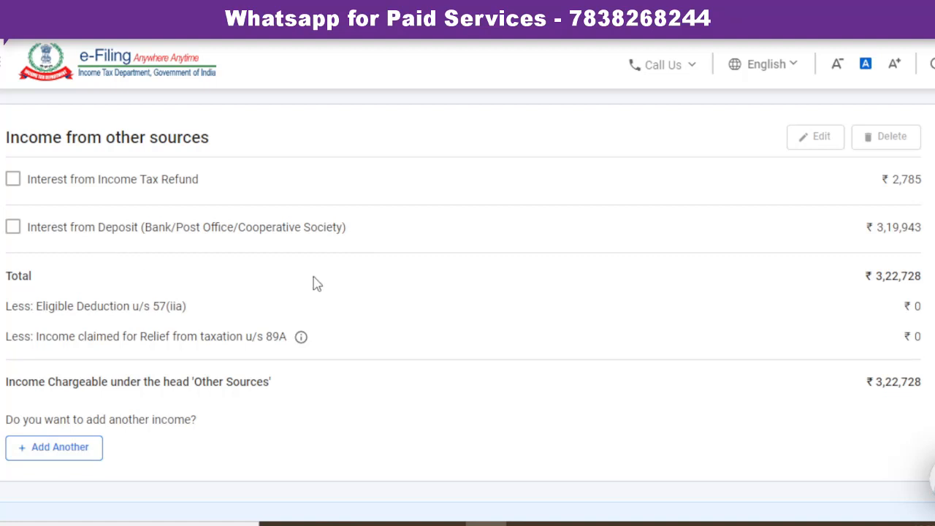
{"action": "left_click", "coordinate": [13, 228]}
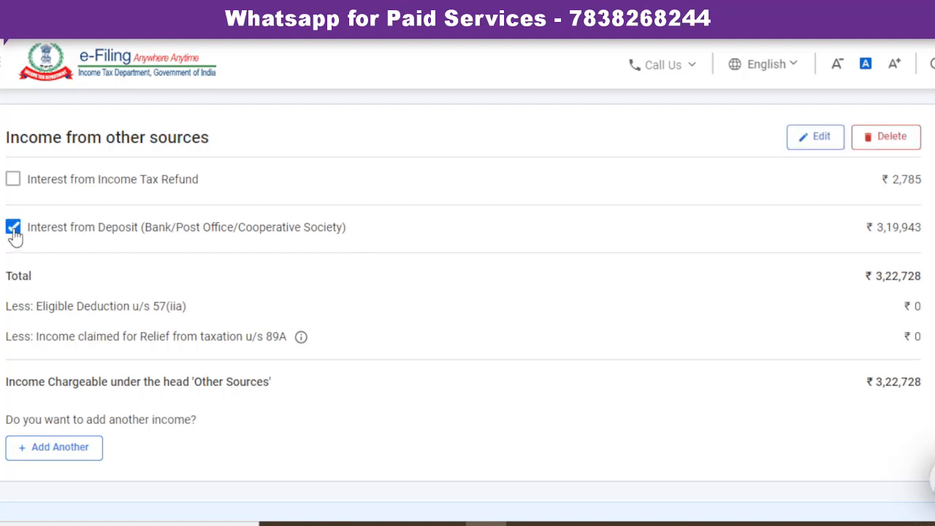
{"action": "left_click", "coordinate": [824, 149]}
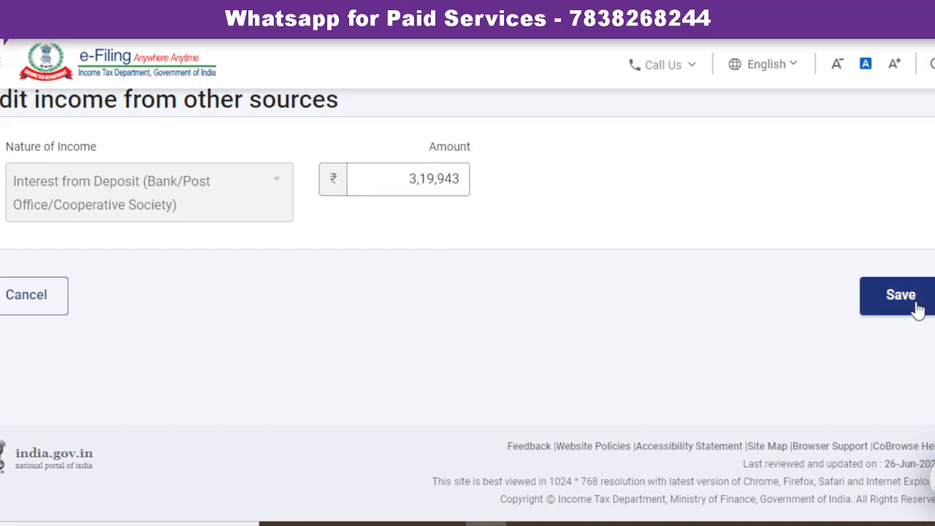
{"action": "left_click", "coordinate": [37, 295]}
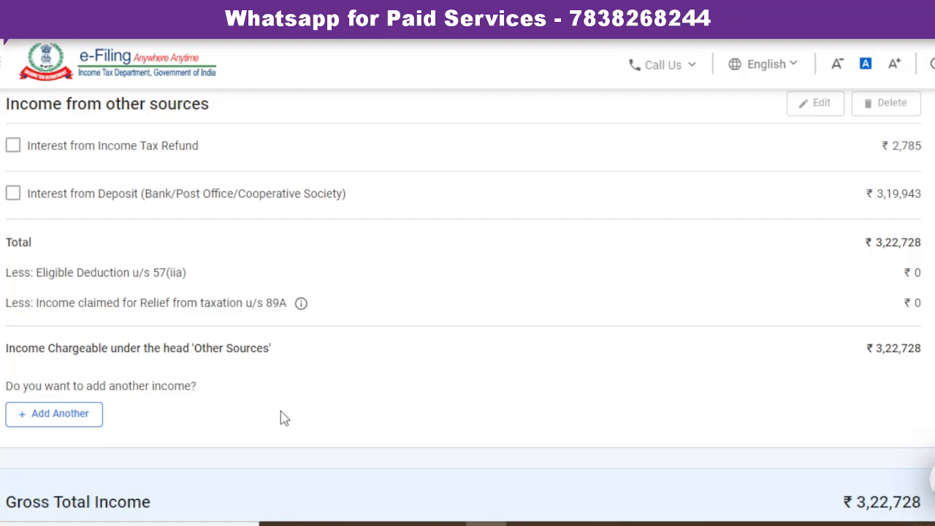
Check the Exempt Income section without adding an entry and confirm the Gross Total Income section
{"action": "scroll", "coordinate": [284, 418], "scroll_direction": "down", "scroll_amount": 2}
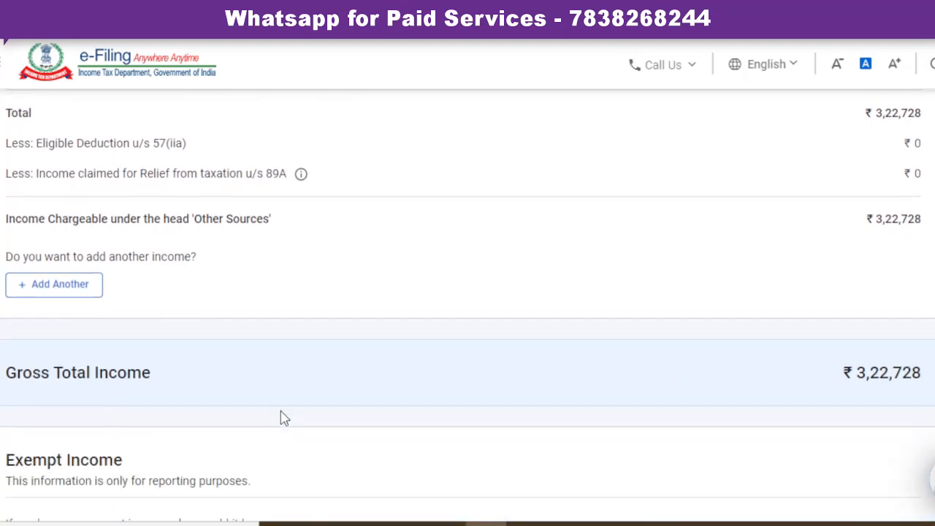
{"action": "scroll", "coordinate": [284, 418], "scroll_direction": "down", "scroll_amount": 3}
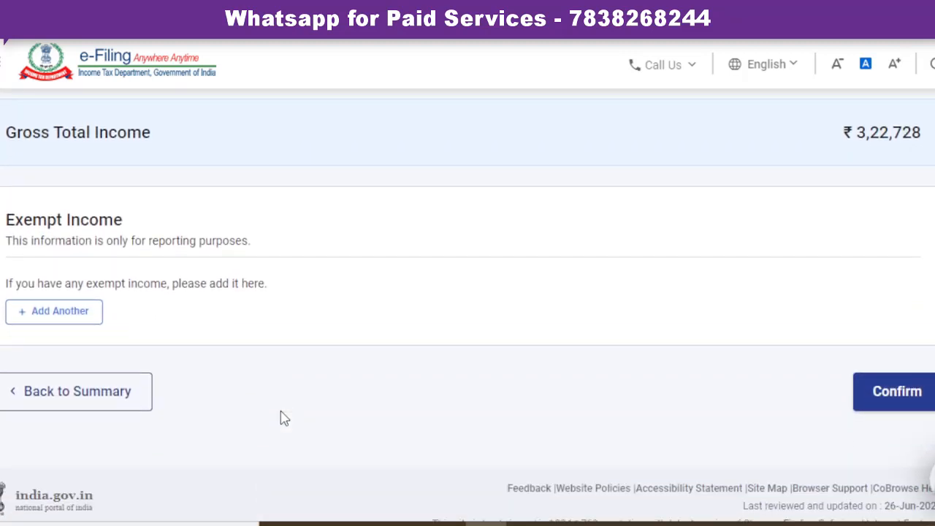
{"action": "scroll", "coordinate": [285, 418], "scroll_direction": "down", "scroll_amount": 1}
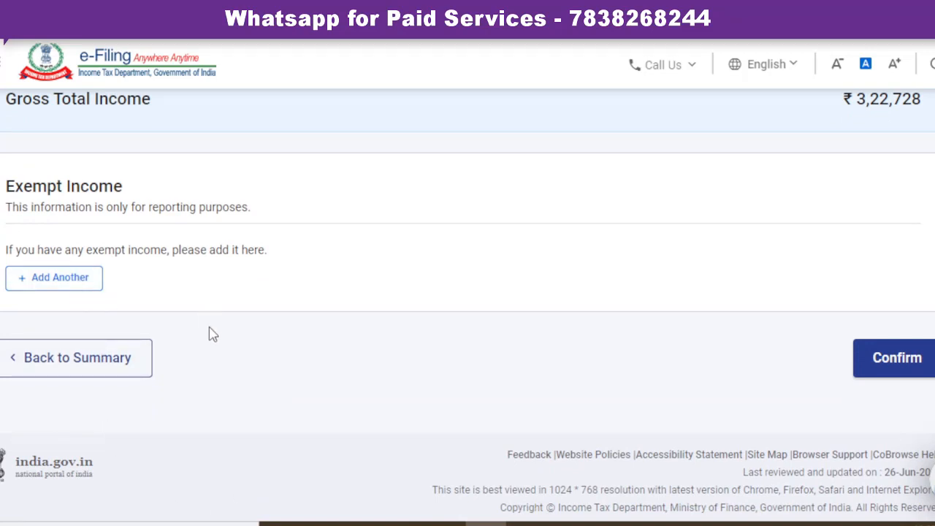
{"action": "left_click", "coordinate": [905, 369]}
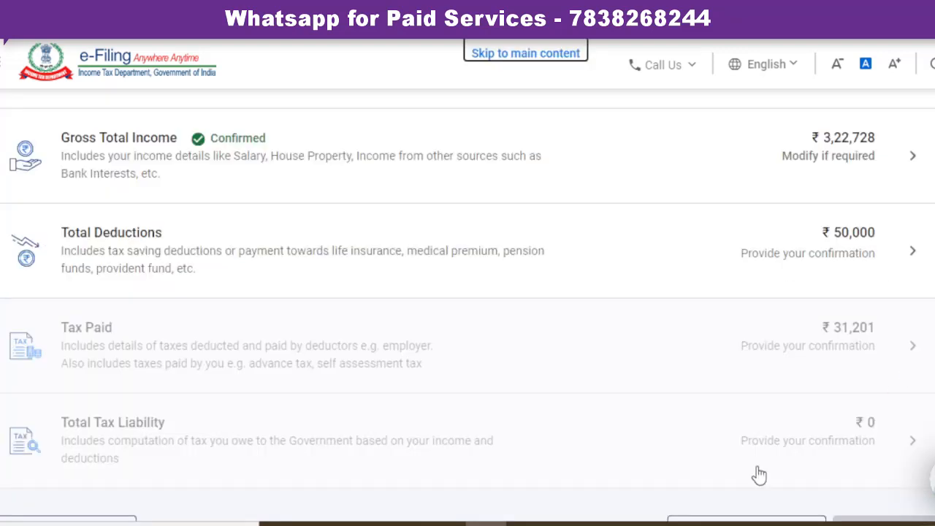
Open the Total Deductions section and examine its eligibility questions and the list of other deduction types
{"action": "left_click", "coordinate": [409, 252]}
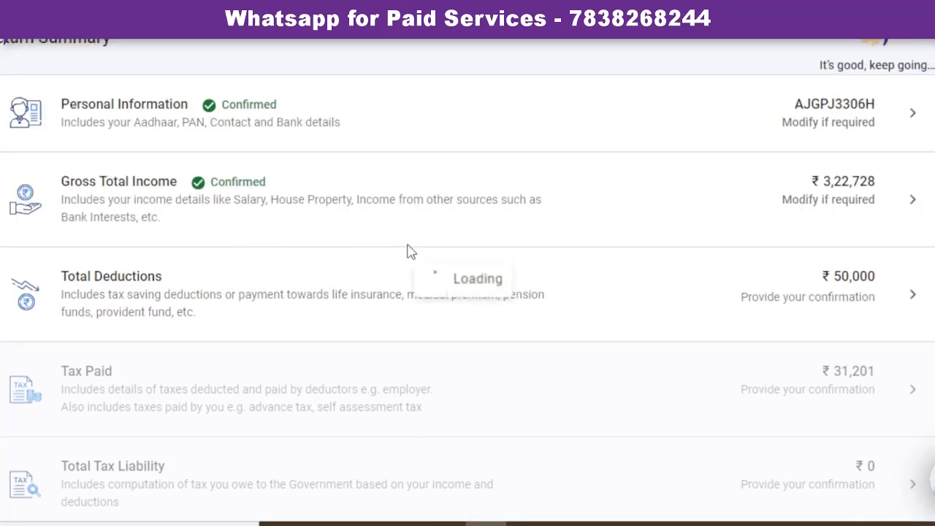
{"action": "scroll", "coordinate": [409, 251], "scroll_direction": "down", "scroll_amount": 3}
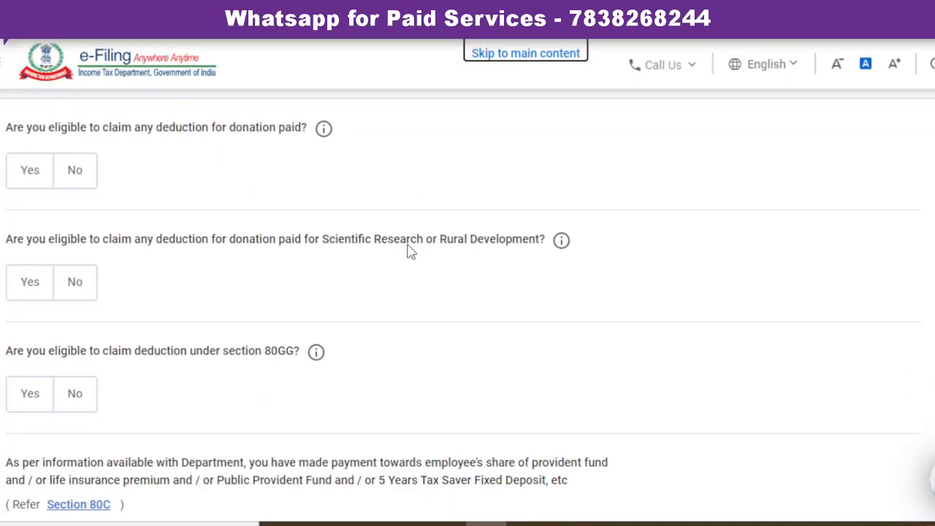
{"action": "scroll", "coordinate": [409, 252], "scroll_direction": "down", "scroll_amount": 3}
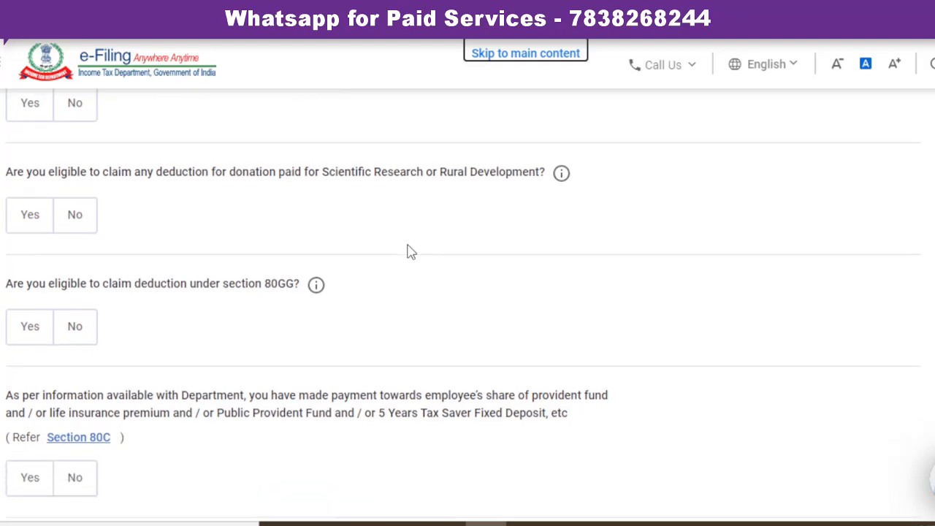
{"action": "scroll", "coordinate": [409, 252], "scroll_direction": "down", "scroll_amount": 1}
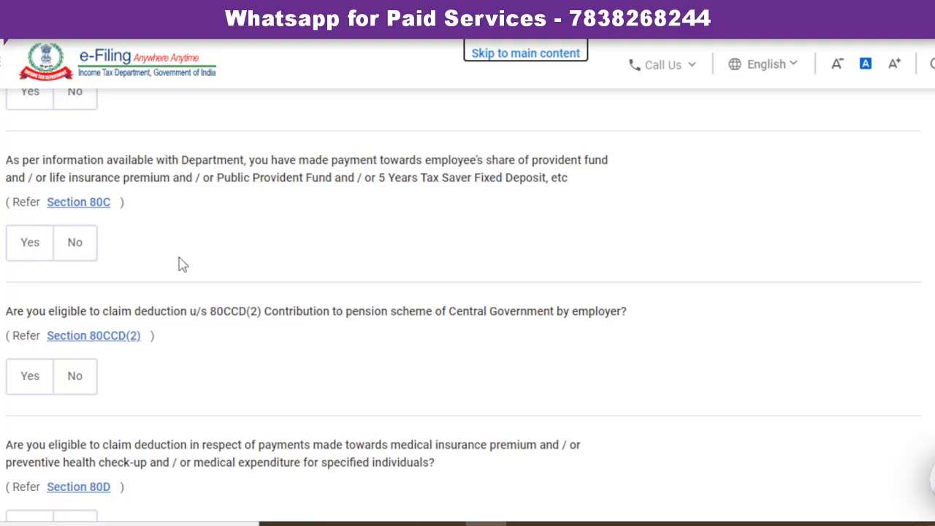
{"action": "scroll", "coordinate": [181, 264], "scroll_direction": "down", "scroll_amount": 3}
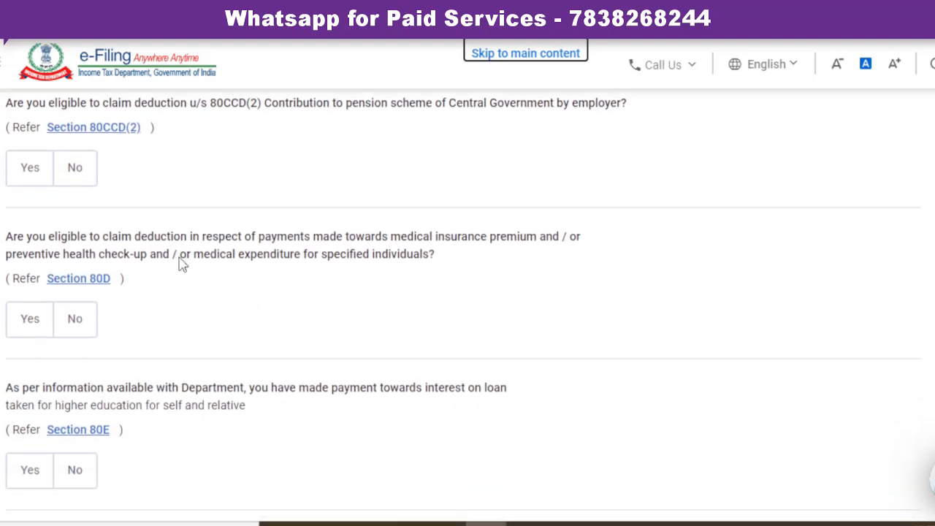
{"action": "scroll", "coordinate": [182, 264], "scroll_direction": "down", "scroll_amount": 1}
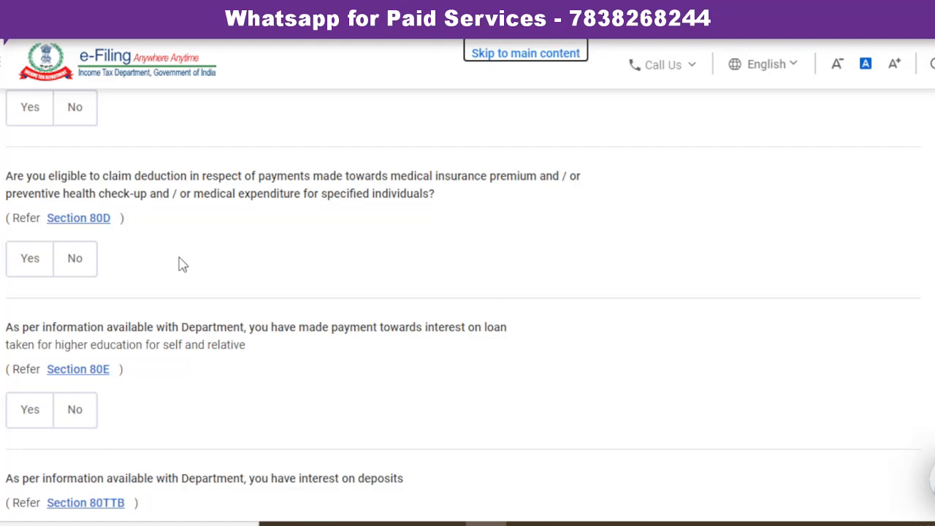
{"action": "scroll", "coordinate": [183, 265], "scroll_direction": "down", "scroll_amount": 4}
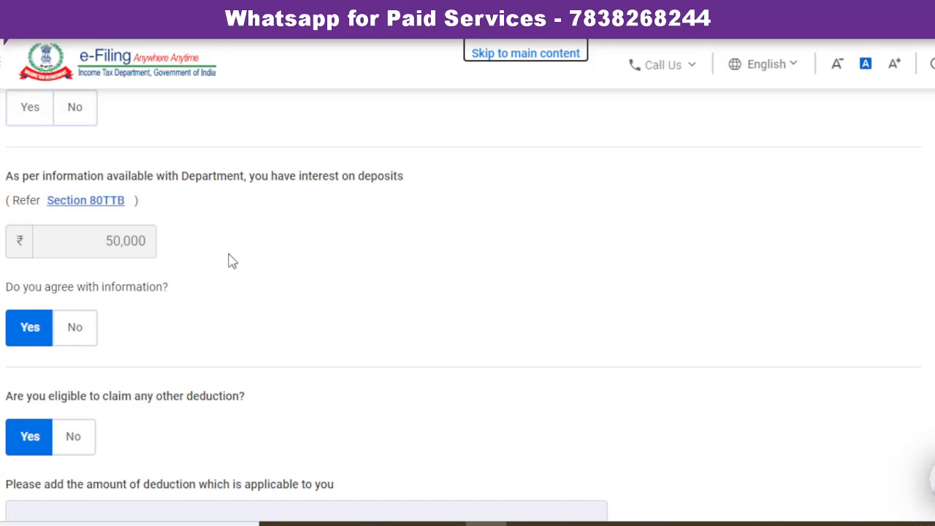
{"action": "scroll", "coordinate": [229, 261], "scroll_direction": "down", "scroll_amount": 4}
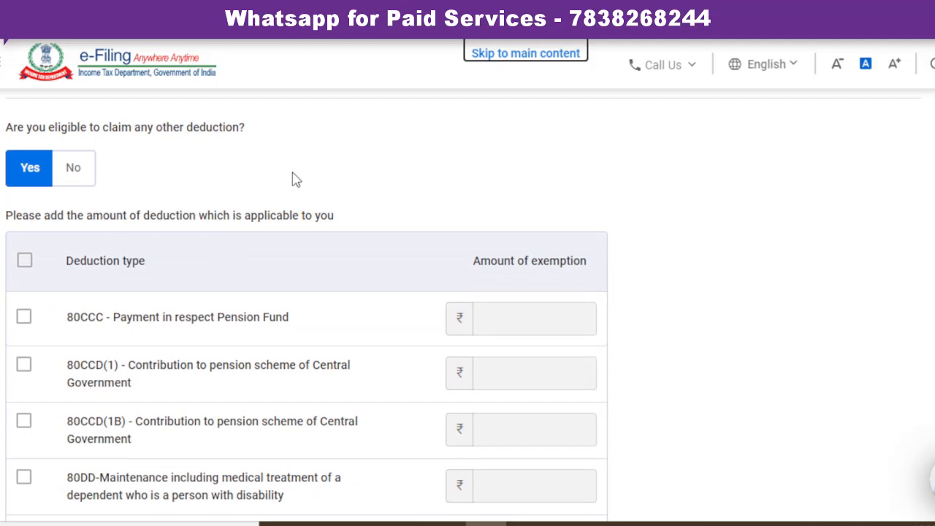
{"action": "scroll", "coordinate": [296, 180], "scroll_direction": "down", "scroll_amount": 3}
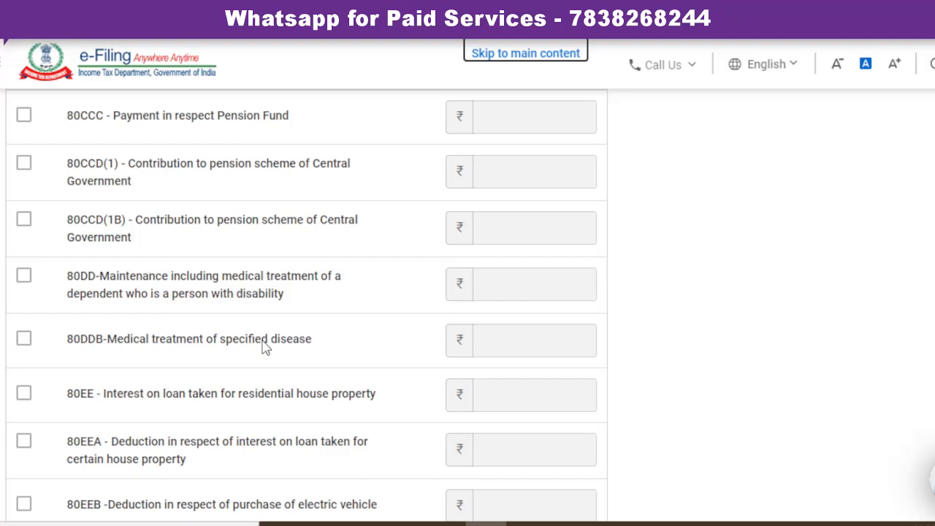
{"action": "scroll", "coordinate": [265, 347], "scroll_direction": "down", "scroll_amount": 4}
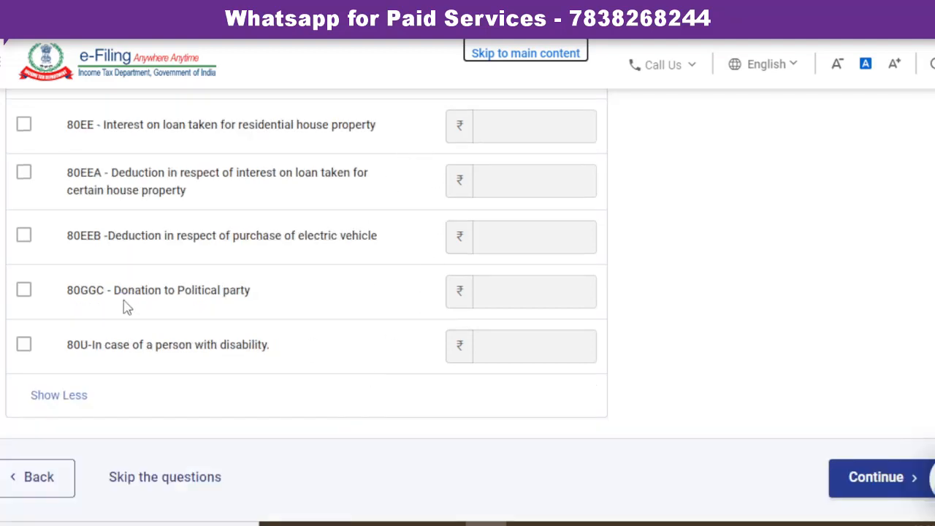
Select the 80GGC political party donation deduction, clear it again, and continue past the deduction questions
{"action": "left_click", "coordinate": [24, 291]}
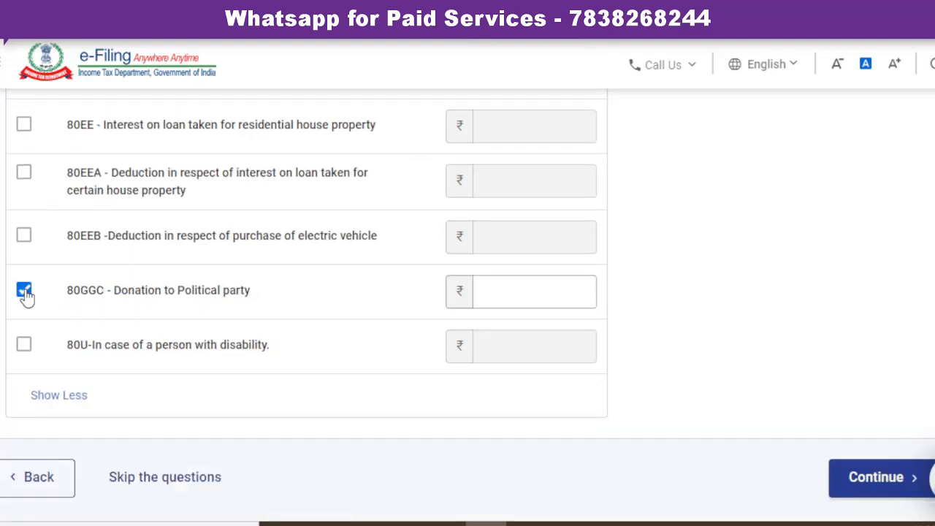
{"action": "left_click", "coordinate": [25, 292]}
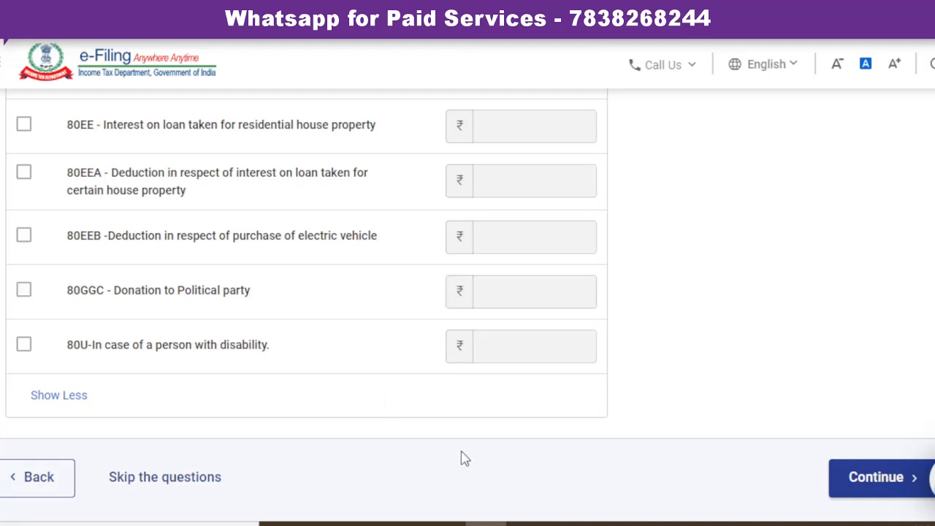
{"action": "left_click", "coordinate": [875, 471]}
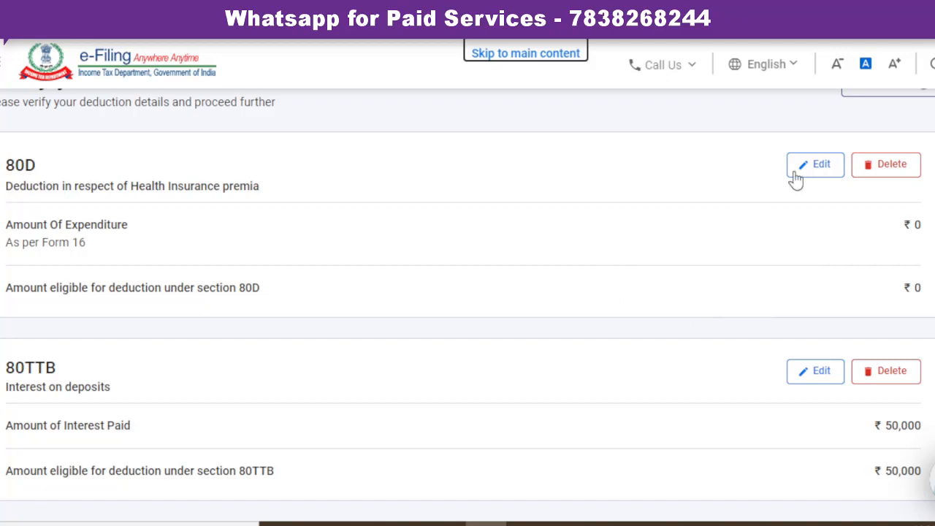
Edit the 80D deduction for Self & Family including Senior Citizen with 5,000 preventive health checkup and 35,000 medical expenditure, and save it
{"action": "left_click", "coordinate": [821, 172]}
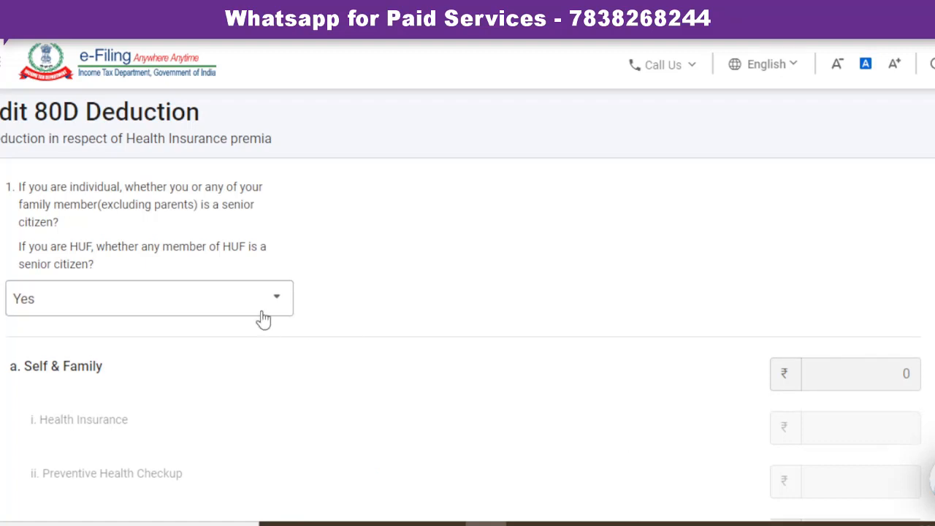
{"action": "scroll", "coordinate": [390, 296], "scroll_direction": "down", "scroll_amount": 5}
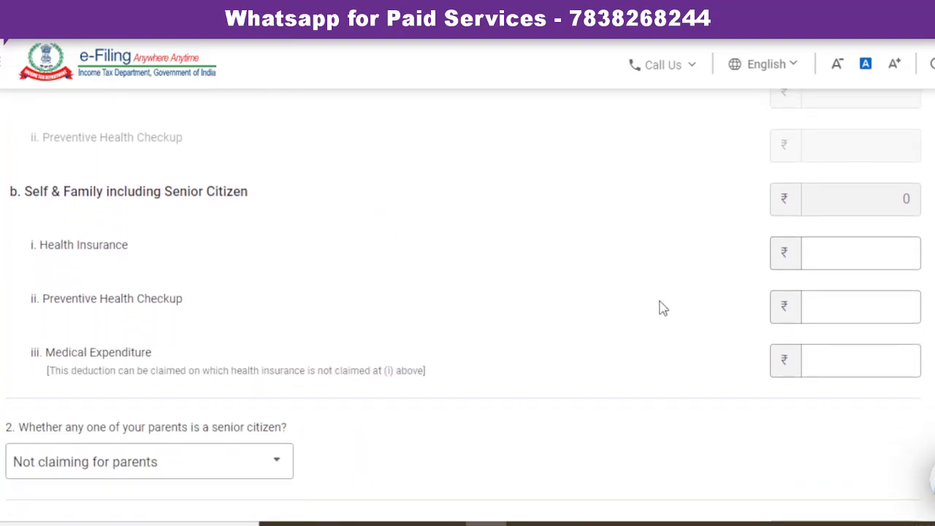
{"action": "left_click", "coordinate": [830, 306]}
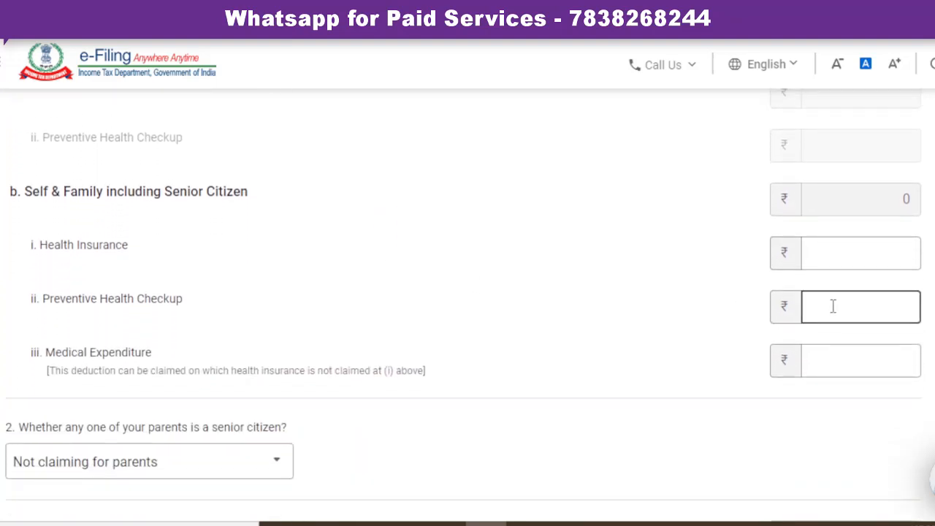
{"action": "type", "text": "5000"}
{"action": "left_click", "coordinate": [666, 330]}
{"action": "left_click", "coordinate": [821, 360]}
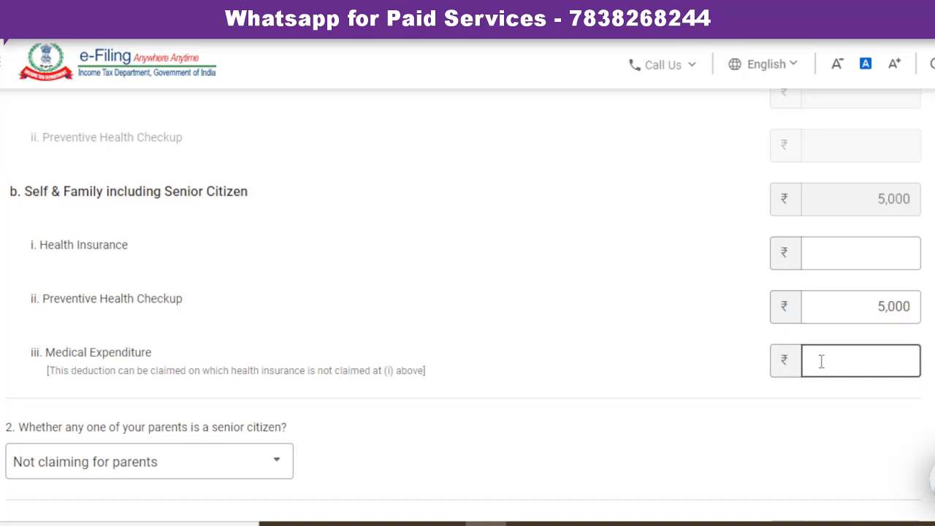
{"action": "type", "text": "35,000"}
{"action": "key", "text": "Tab"}
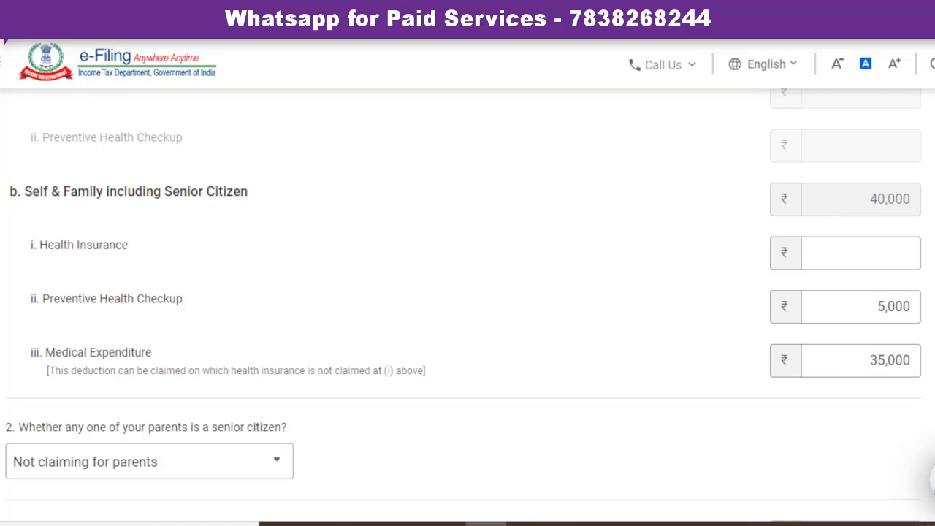
{"action": "scroll", "coordinate": [468, 302], "scroll_direction": "down", "scroll_amount": 3}
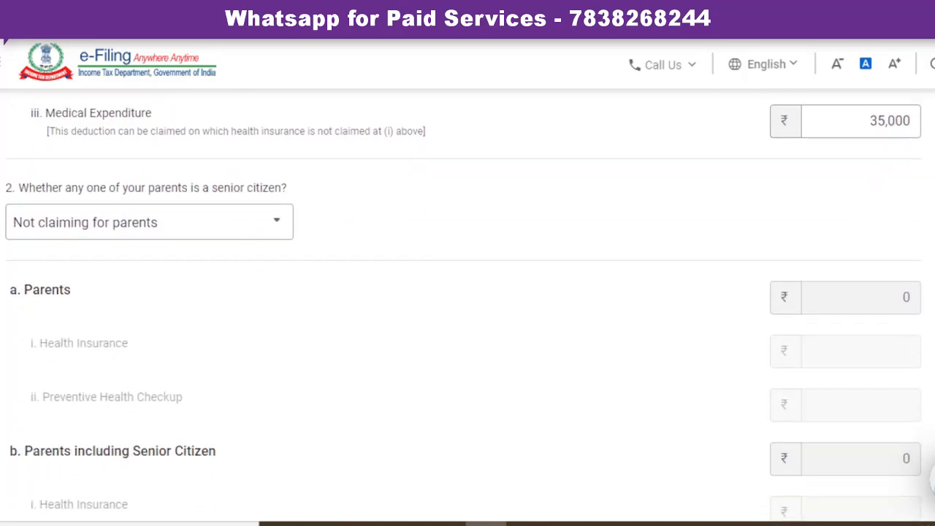
{"action": "scroll", "coordinate": [468, 303], "scroll_direction": "down", "scroll_amount": 1}
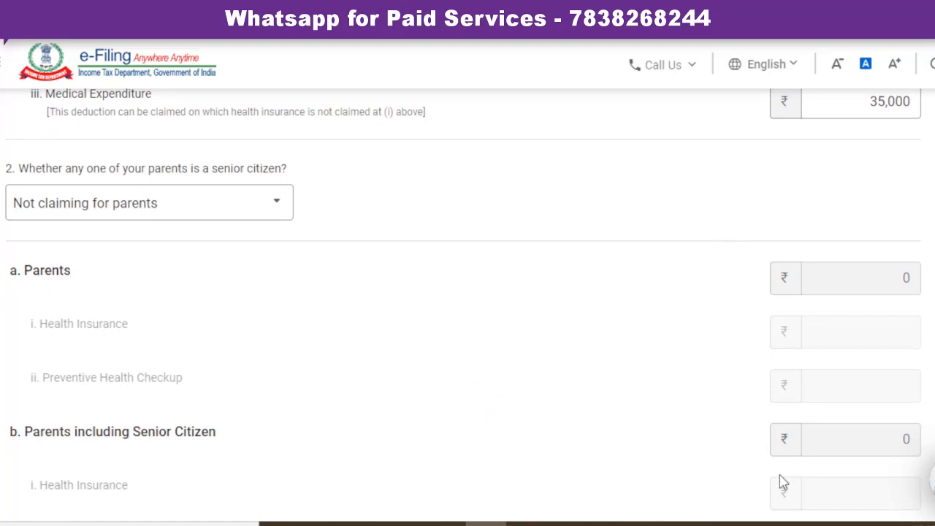
{"action": "scroll", "coordinate": [852, 446], "scroll_direction": "down", "scroll_amount": 5}
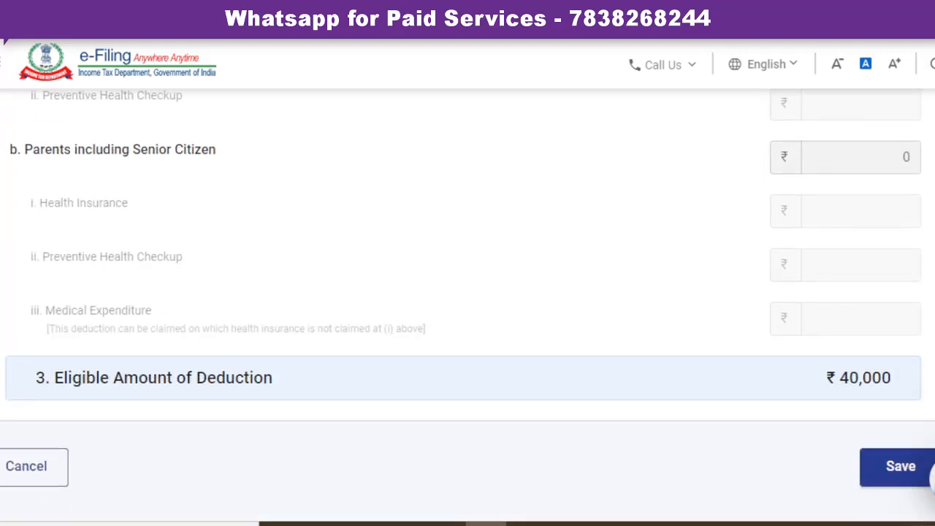
{"action": "left_click", "coordinate": [898, 410]}
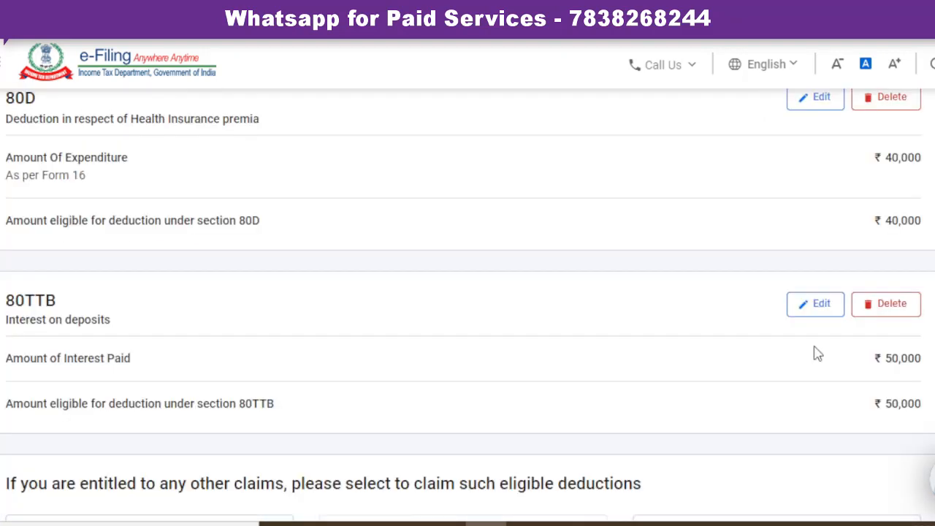
Check the 80TTB entry and the other claimable deductions, and confirm the Total Deductions section
{"action": "scroll", "coordinate": [818, 354], "scroll_direction": "down", "scroll_amount": 3}
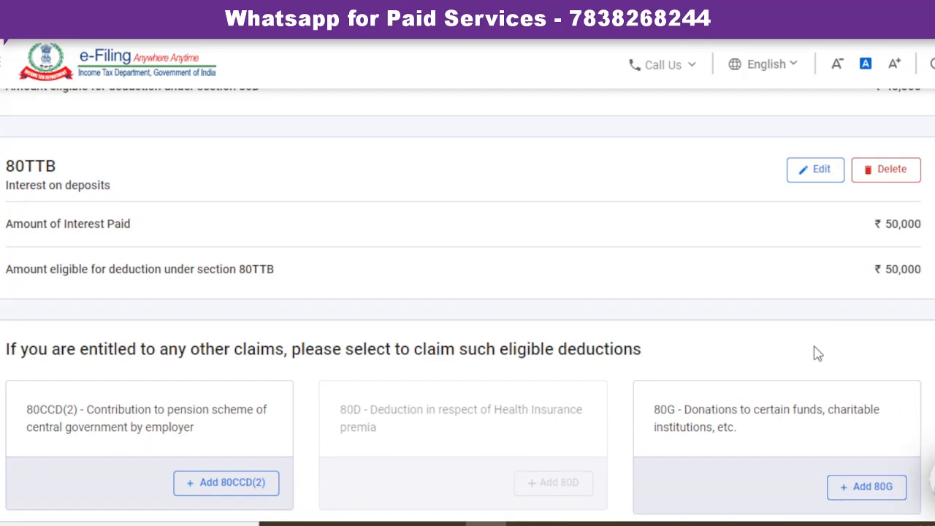
{"action": "scroll", "coordinate": [817, 353], "scroll_direction": "down", "scroll_amount": 5}
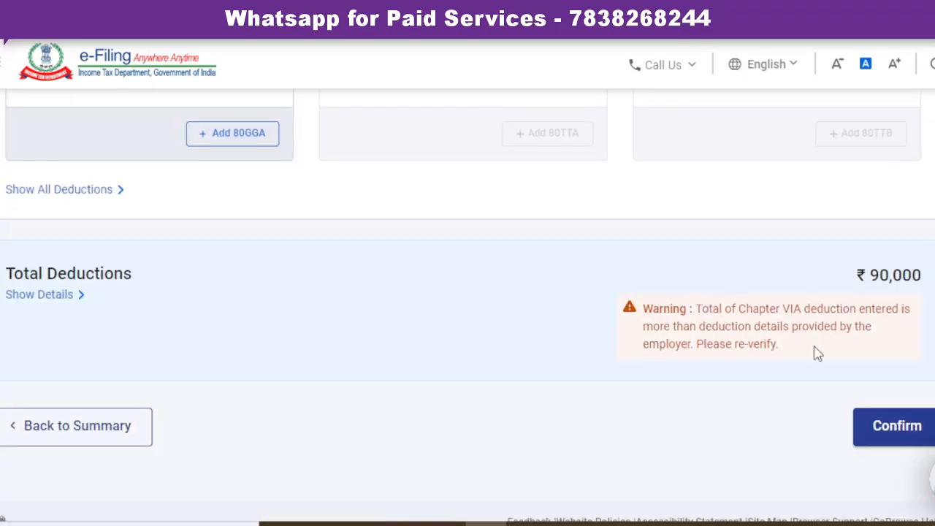
{"action": "left_click", "coordinate": [891, 426]}
Open the Tax Paid section, save the State Bank of India TDS entry without changes, and confirm the section
{"action": "scroll", "coordinate": [886, 428], "scroll_direction": "down", "scroll_amount": 3}
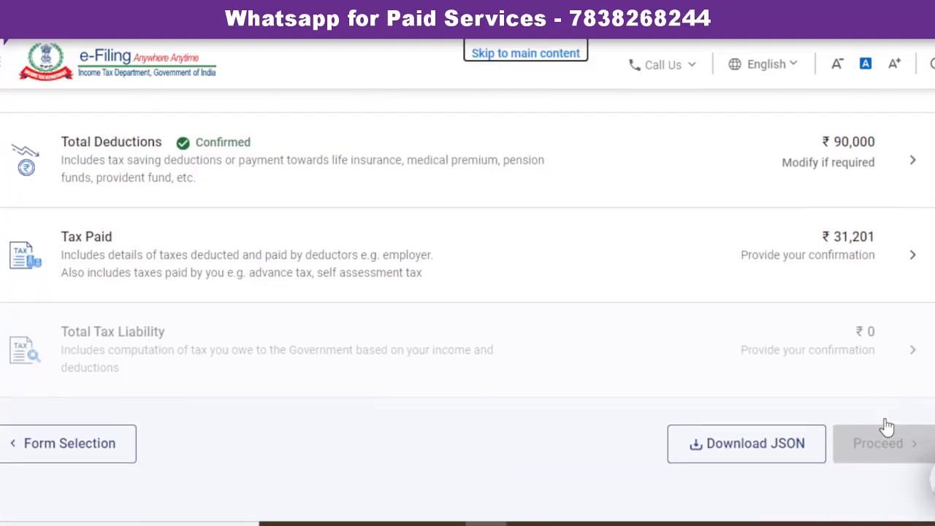
{"action": "left_click", "coordinate": [530, 223]}
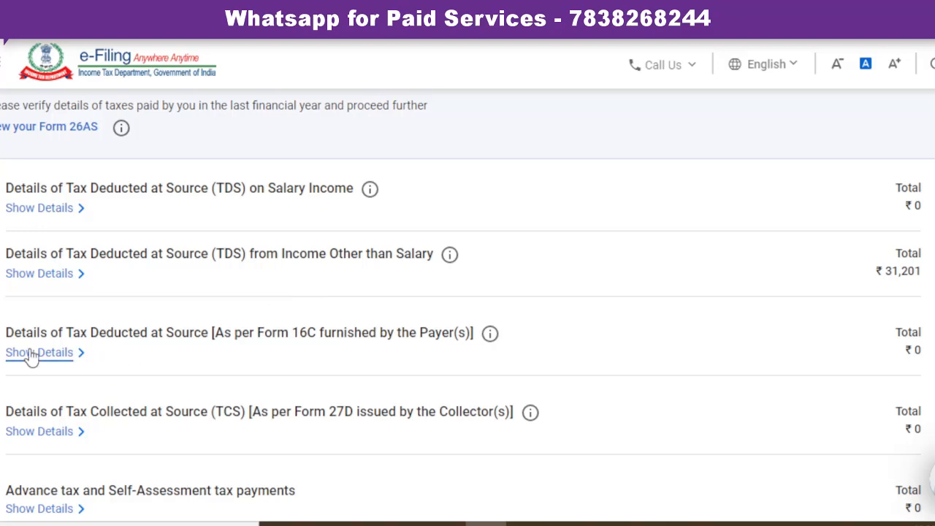
{"action": "left_click", "coordinate": [39, 278]}
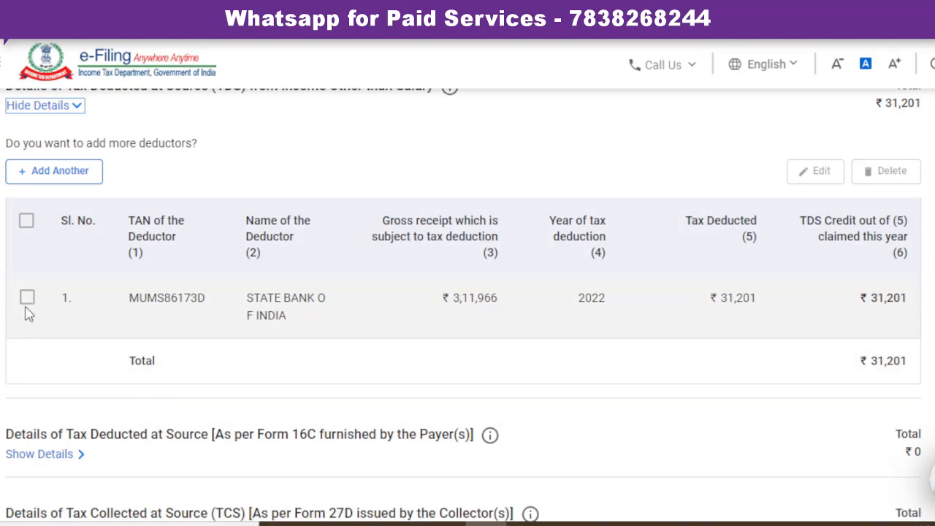
{"action": "left_click", "coordinate": [27, 305]}
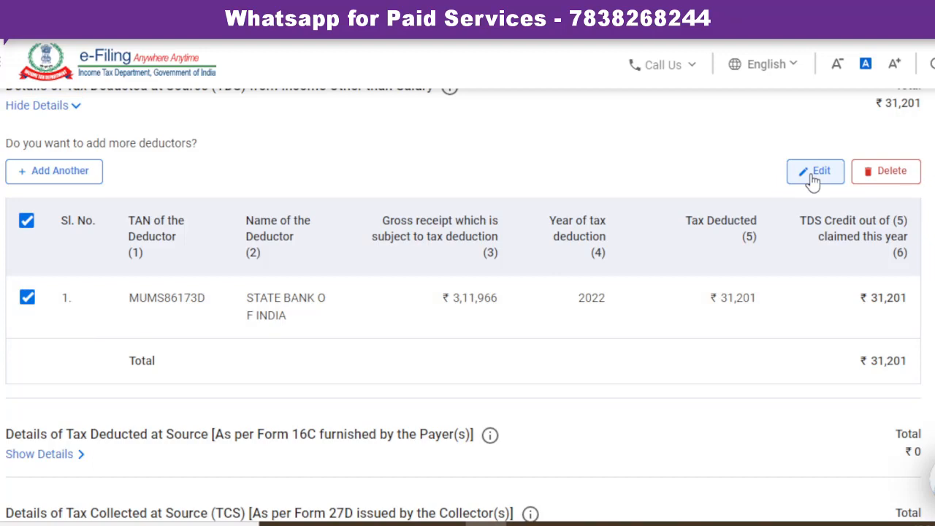
{"action": "left_click", "coordinate": [816, 173]}
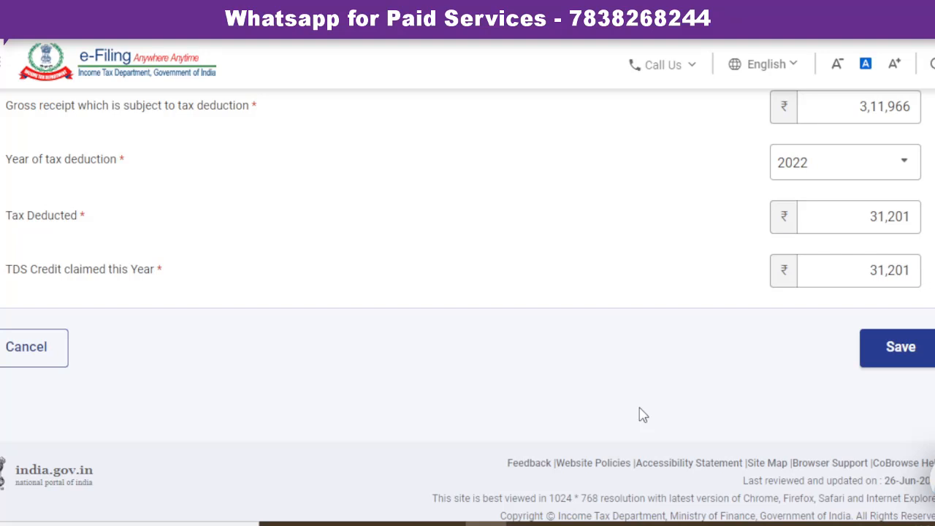
{"action": "scroll", "coordinate": [639, 415], "scroll_direction": "up", "scroll_amount": 1}
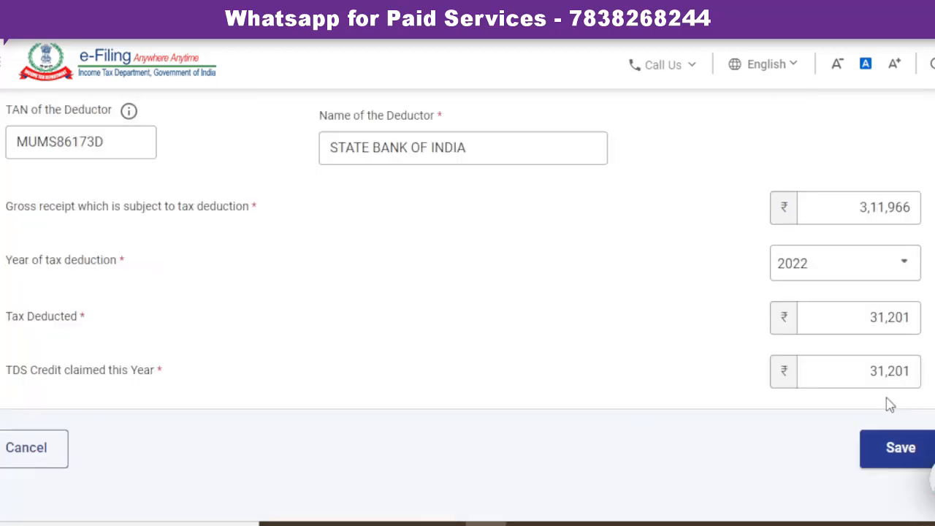
{"action": "left_click", "coordinate": [900, 456]}
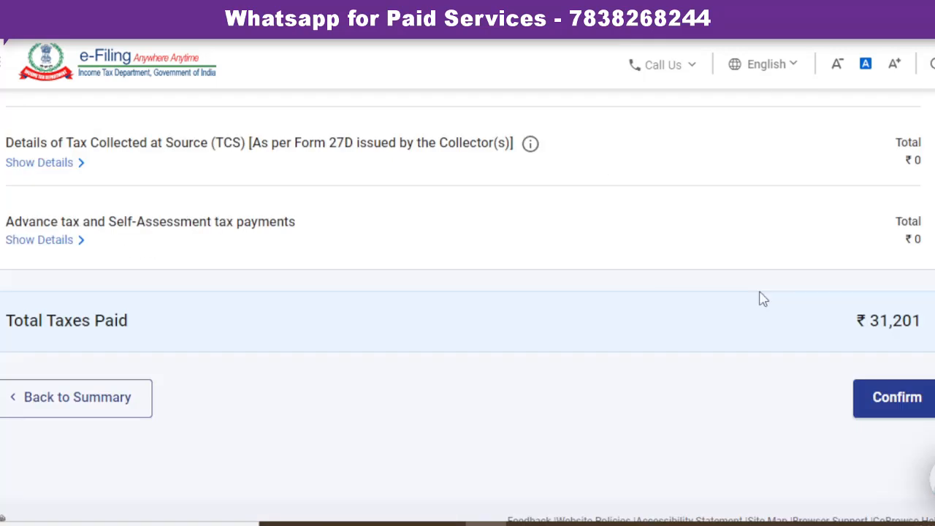
{"action": "left_click", "coordinate": [873, 411]}
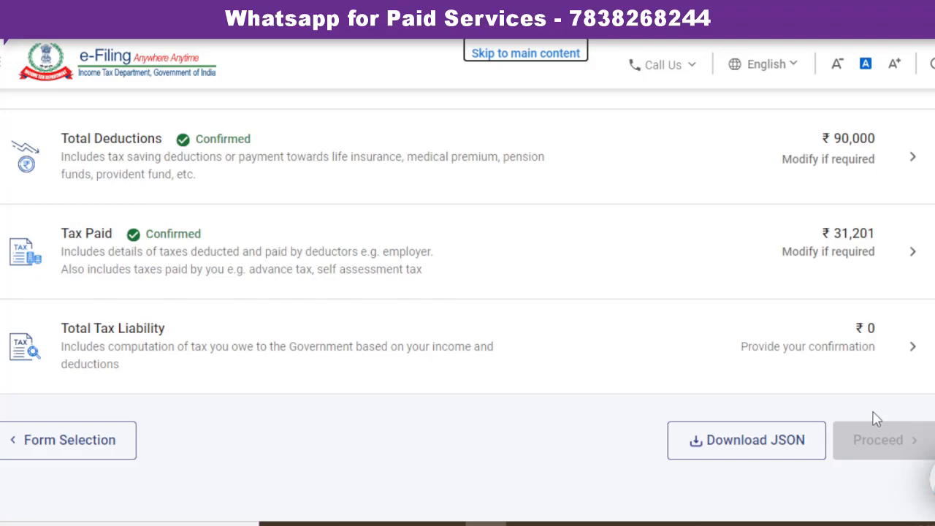
Review the income, tax, interest and fee computation in the Total Tax Liability section and confirm it
{"action": "left_click", "coordinate": [432, 334]}
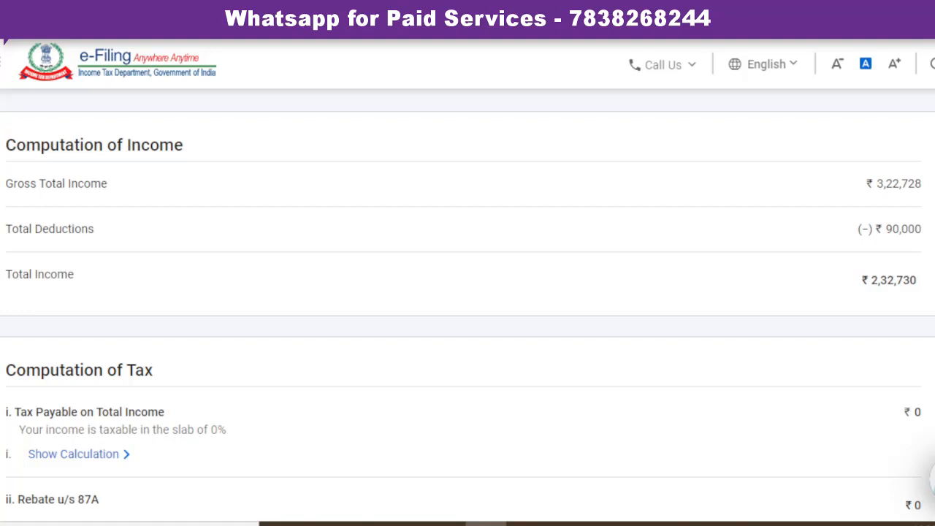
{"action": "scroll", "coordinate": [467, 305], "scroll_direction": "down", "scroll_amount": 8}
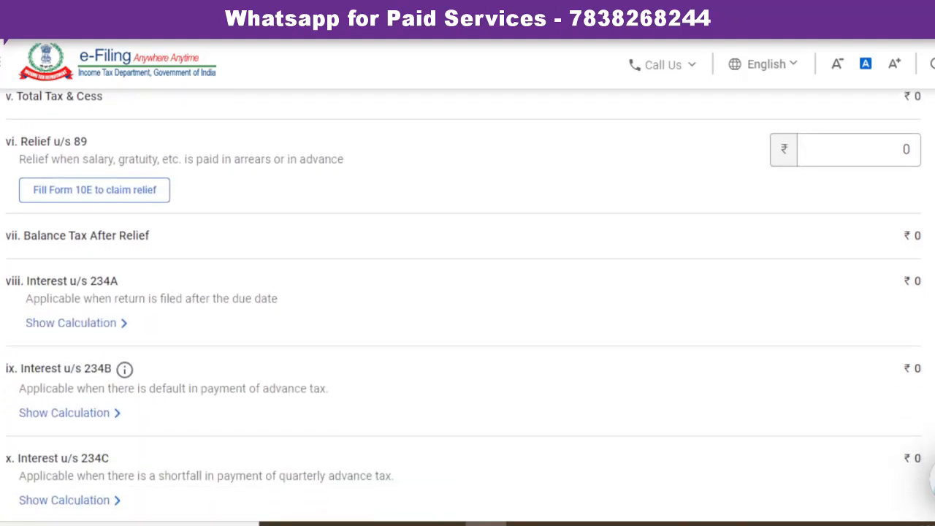
{"action": "scroll", "coordinate": [468, 305], "scroll_direction": "down", "scroll_amount": 3}
{"action": "scroll", "coordinate": [468, 304], "scroll_direction": "down", "scroll_amount": 5}
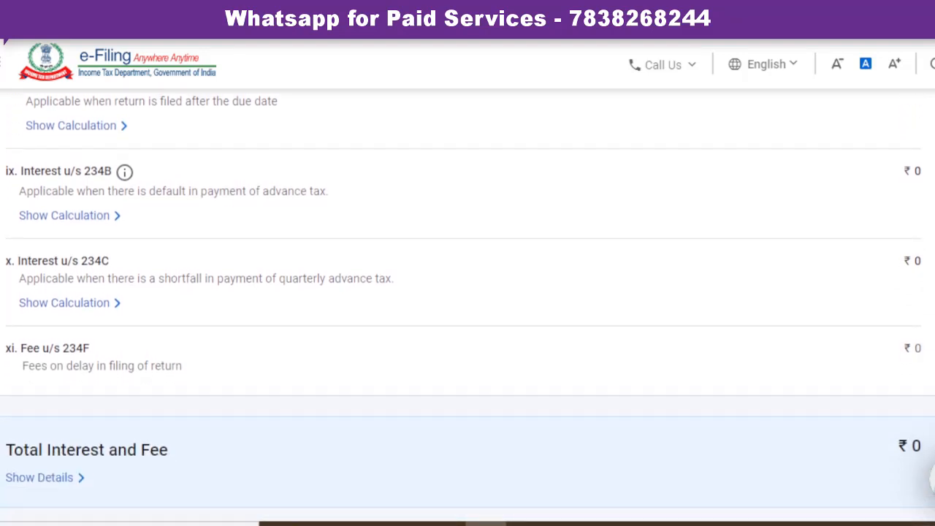
{"action": "scroll", "coordinate": [468, 305], "scroll_direction": "down", "scroll_amount": 3}
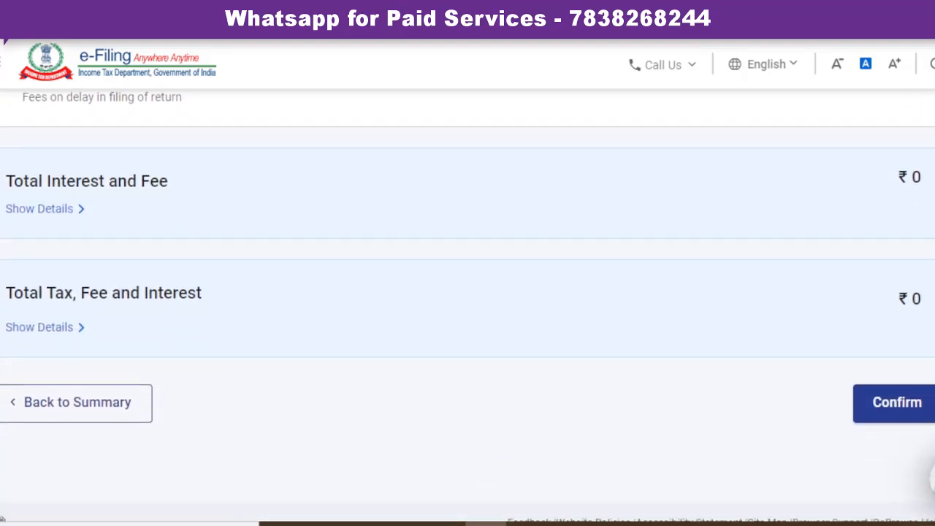
{"action": "left_click", "coordinate": [889, 418]}
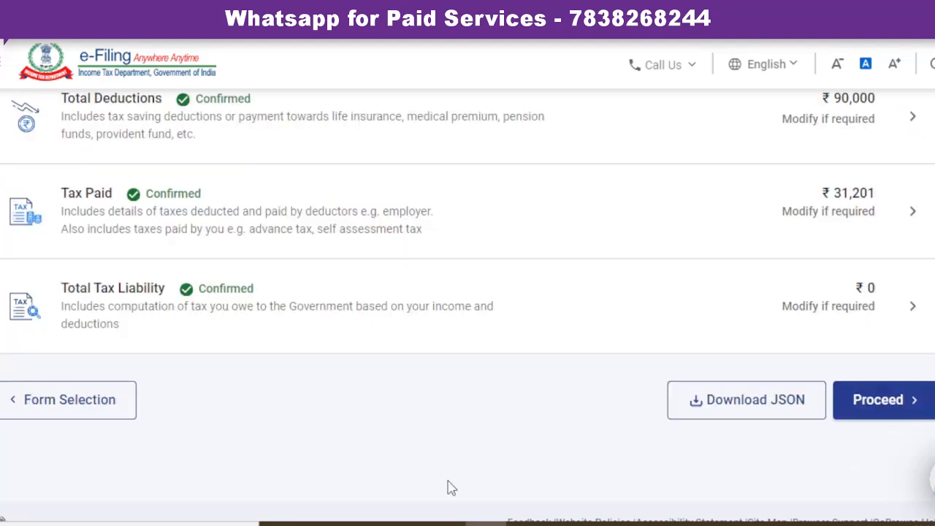
Proceed through the tax summary to the return preview and run the return's validation
{"action": "left_click", "coordinate": [877, 407]}
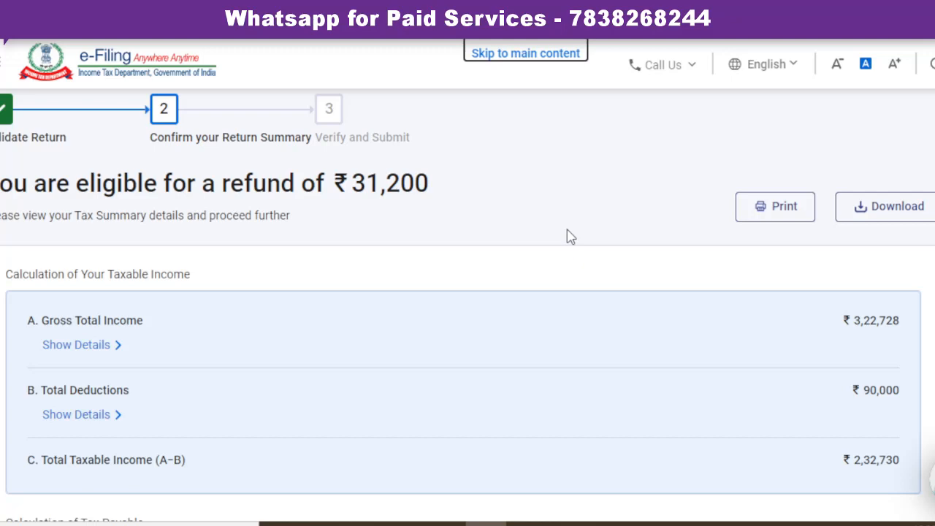
{"action": "scroll", "coordinate": [571, 236], "scroll_direction": "down", "scroll_amount": 5}
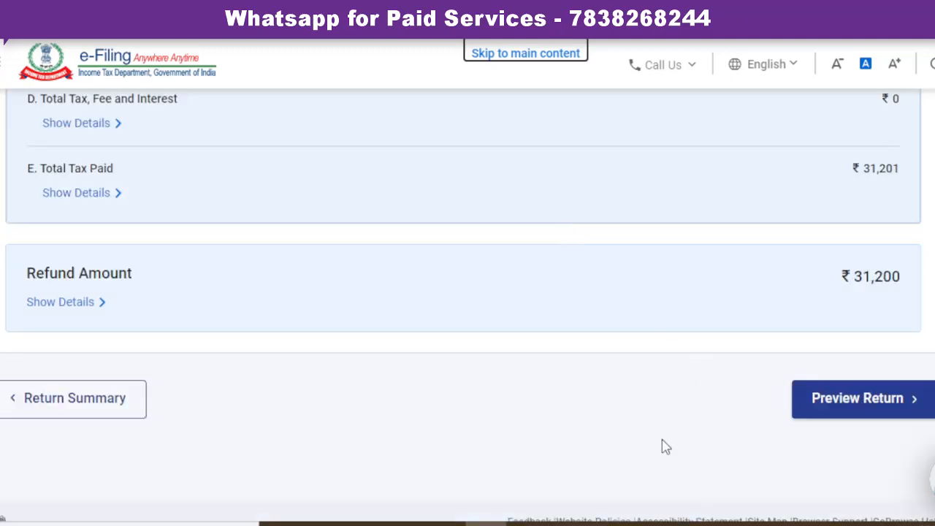
{"action": "left_click", "coordinate": [836, 398]}
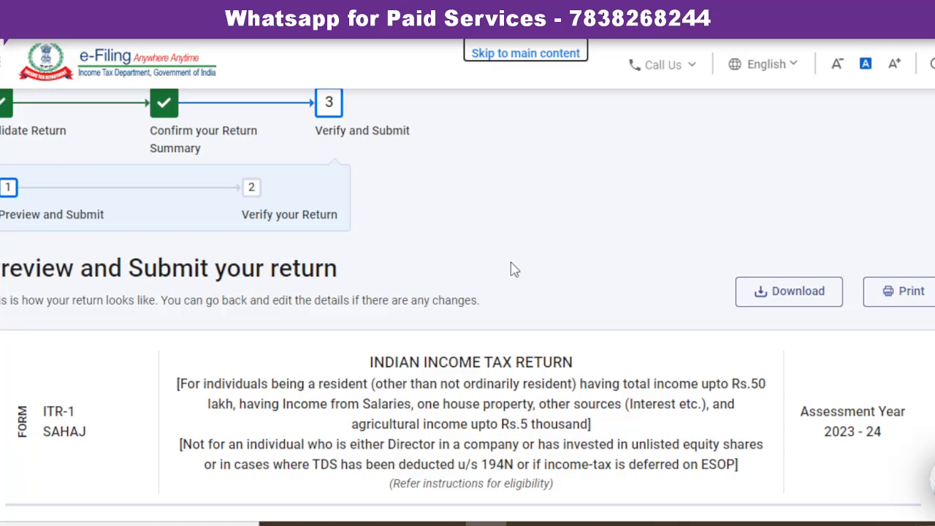
{"action": "key", "text": "End"}
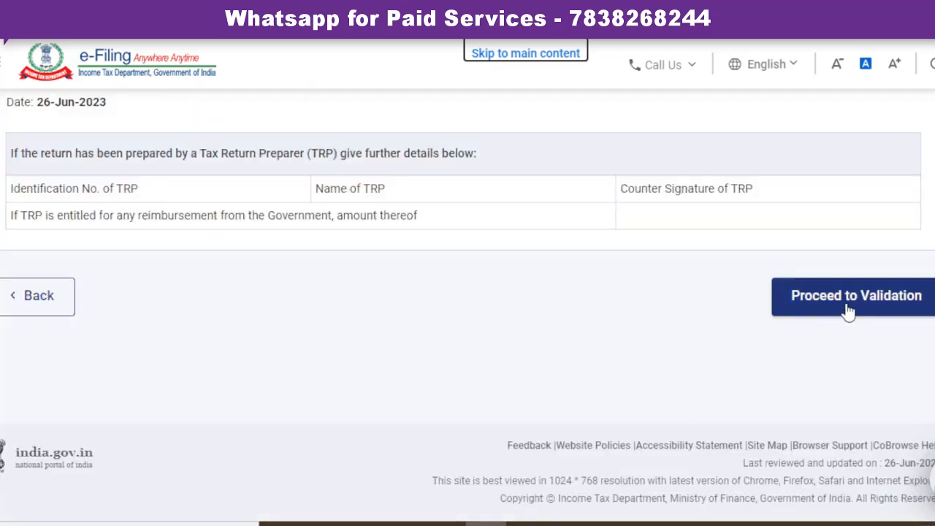
{"action": "left_click", "coordinate": [847, 311]}
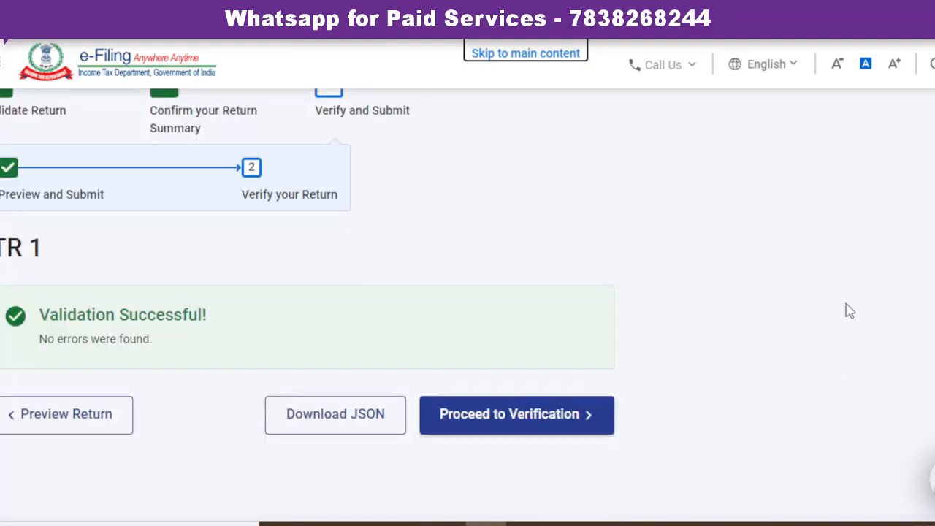